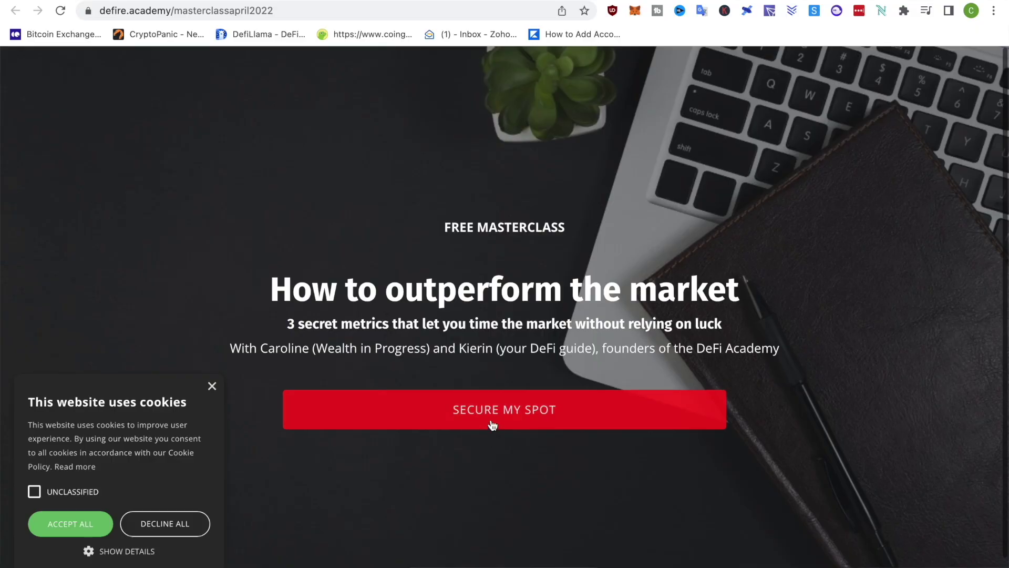
Open the masterclass sign-up page from the description and pick the Wednesday, April 6th 2022 session.
{"action": "left_click", "coordinate": [491, 421]}
{"action": "left_click", "coordinate": [610, 248]}
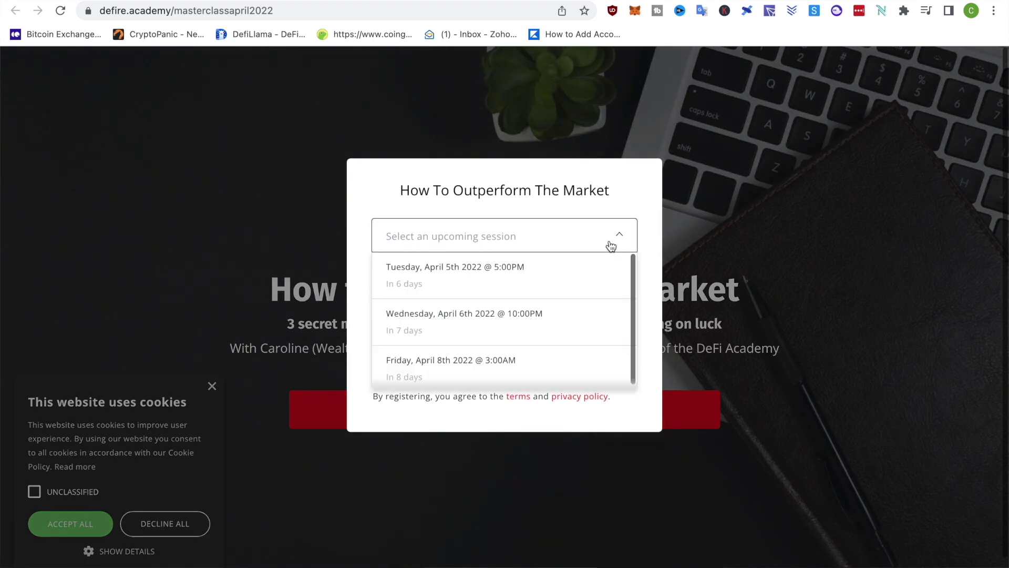
{"action": "left_click", "coordinate": [519, 323]}
{"action": "left_click", "coordinate": [505, 412]}
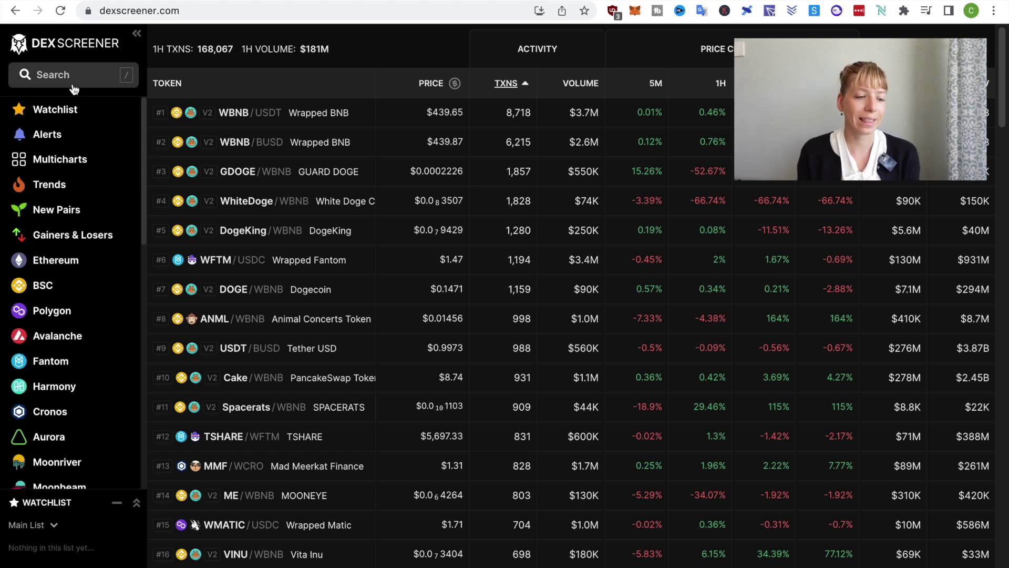
Scroll through the sidebar chain list to find Avalanche.
{"action": "scroll", "coordinate": [84, 275], "scroll_direction": "down", "scroll_amount": 5}
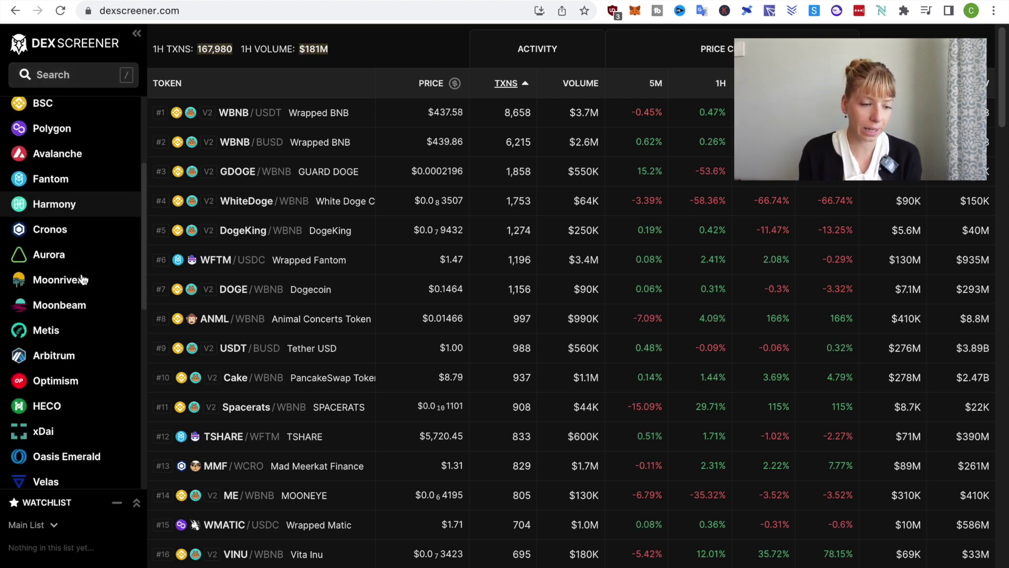
{"action": "scroll", "coordinate": [82, 279], "scroll_direction": "down", "scroll_amount": 12}
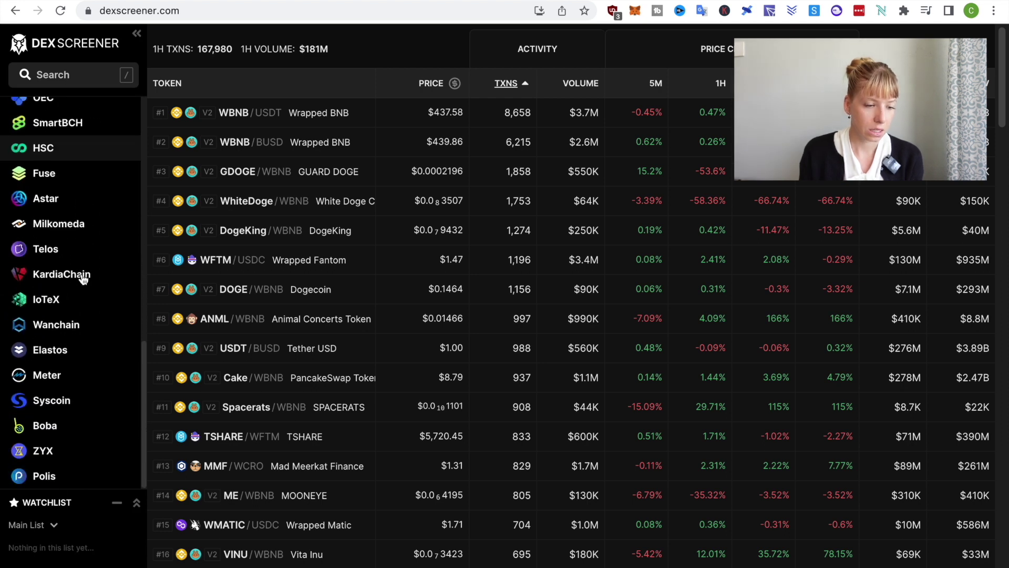
{"action": "scroll", "coordinate": [83, 279], "scroll_direction": "up", "scroll_amount": 15}
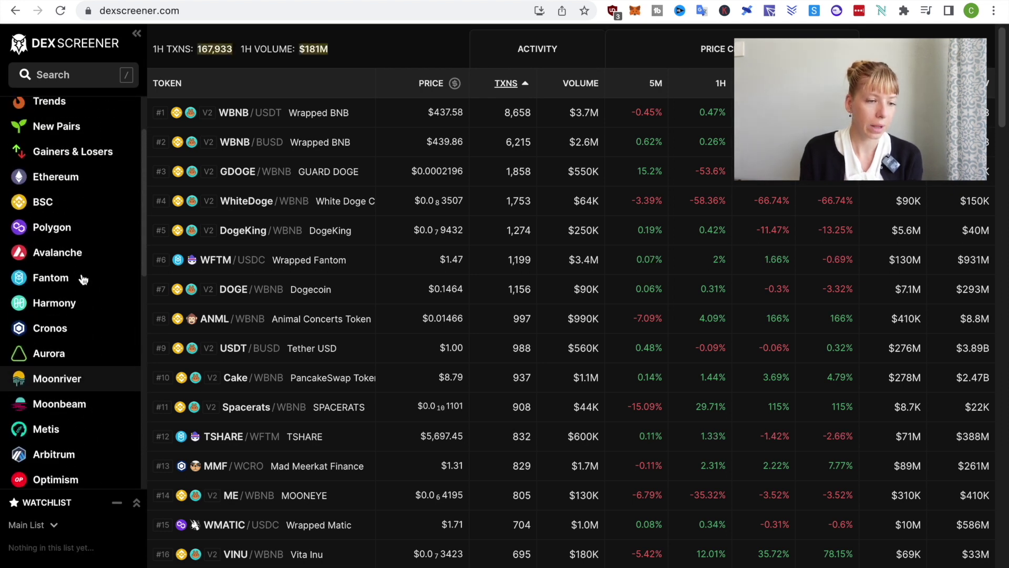
{"action": "scroll", "coordinate": [83, 279], "scroll_direction": "up", "scroll_amount": 2}
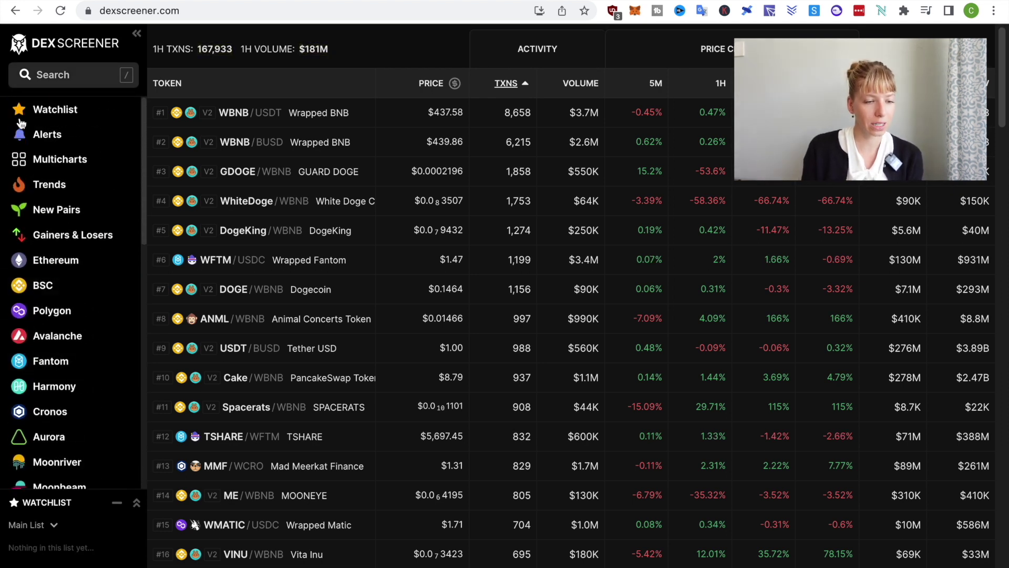
{"action": "scroll", "coordinate": [114, 305], "scroll_direction": "down", "scroll_amount": 2}
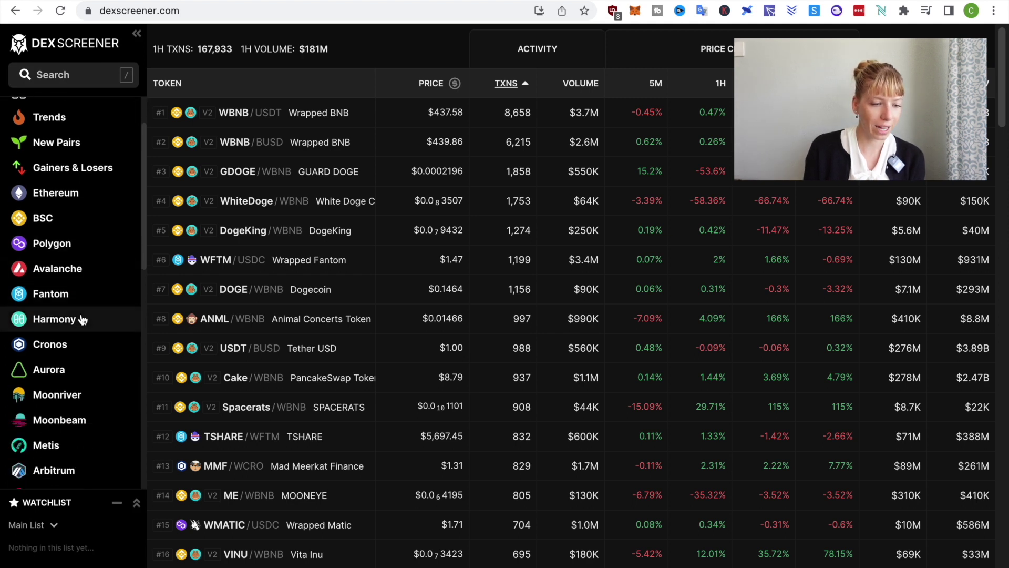
{"action": "scroll", "coordinate": [83, 321], "scroll_direction": "down", "scroll_amount": 2}
{"action": "scroll", "coordinate": [82, 319], "scroll_direction": "down", "scroll_amount": 1}
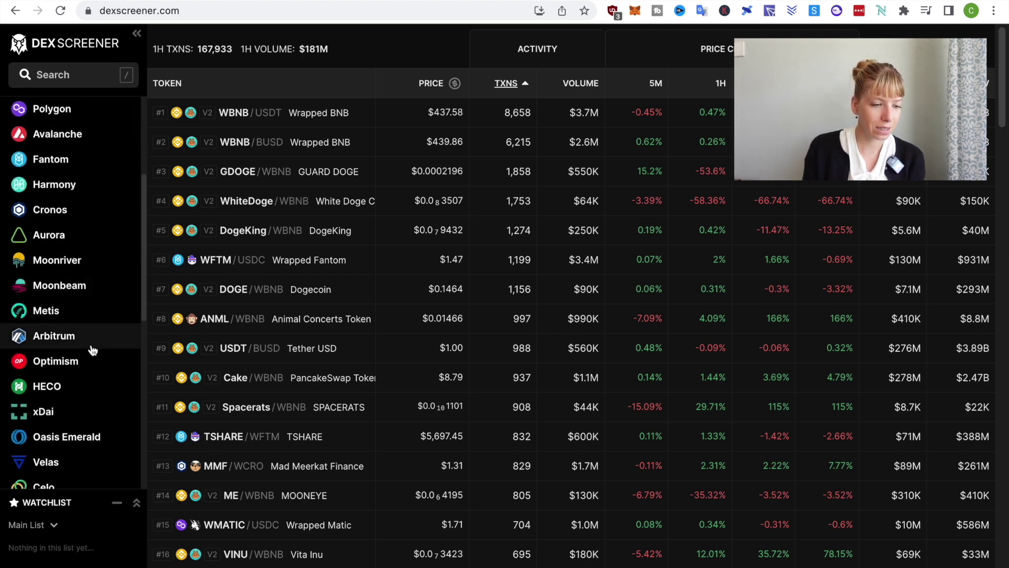
{"action": "scroll", "coordinate": [108, 357], "scroll_direction": "up", "scroll_amount": 6}
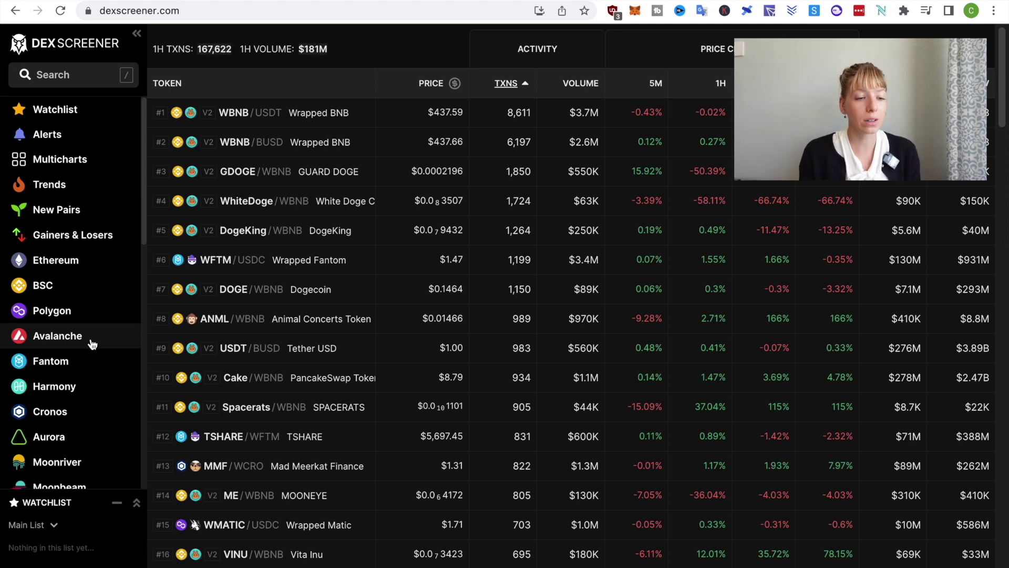
Select Avalanche and browse its pairs across all DEXes, mostly paired with WAVAX.
{"action": "left_click", "coordinate": [62, 341]}
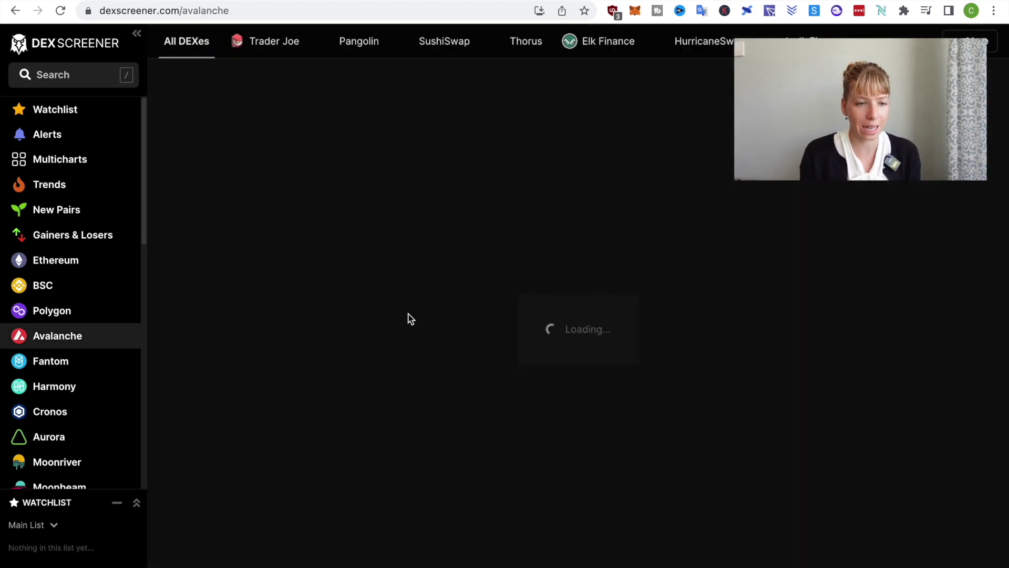
{"action": "scroll", "coordinate": [394, 416], "scroll_direction": "down", "scroll_amount": 5}
{"action": "scroll", "coordinate": [396, 416], "scroll_direction": "down", "scroll_amount": 20}
{"action": "scroll", "coordinate": [395, 414], "scroll_direction": "down", "scroll_amount": 14}
{"action": "scroll", "coordinate": [396, 414], "scroll_direction": "up", "scroll_amount": 1}
{"action": "scroll", "coordinate": [395, 414], "scroll_direction": "up", "scroll_amount": 1}
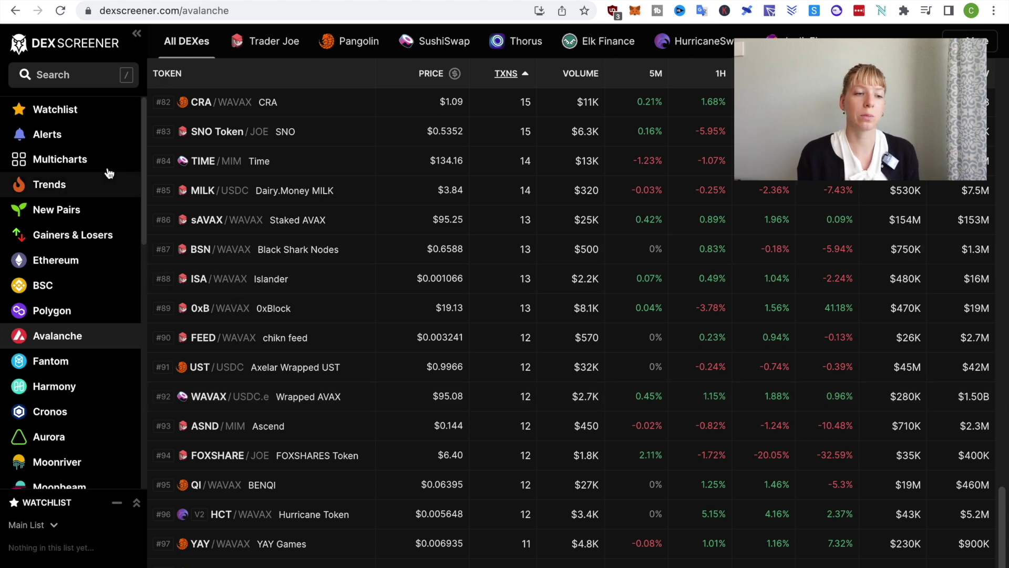
{"action": "scroll", "coordinate": [149, 430], "scroll_direction": "up", "scroll_amount": 20}
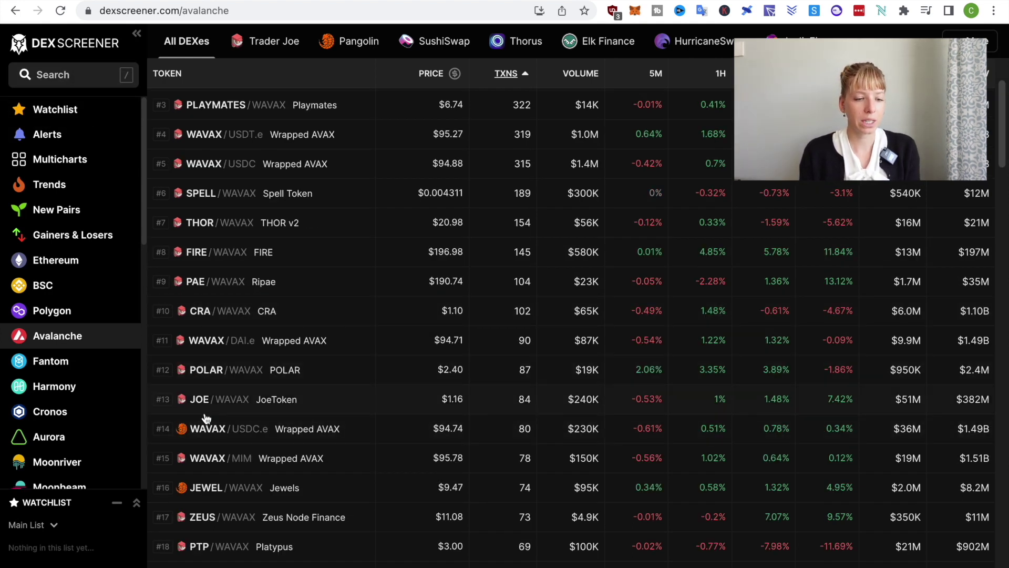
Search for 'joe' and move down the results to the JOE/USDC pair.
{"action": "left_click", "coordinate": [65, 77]}
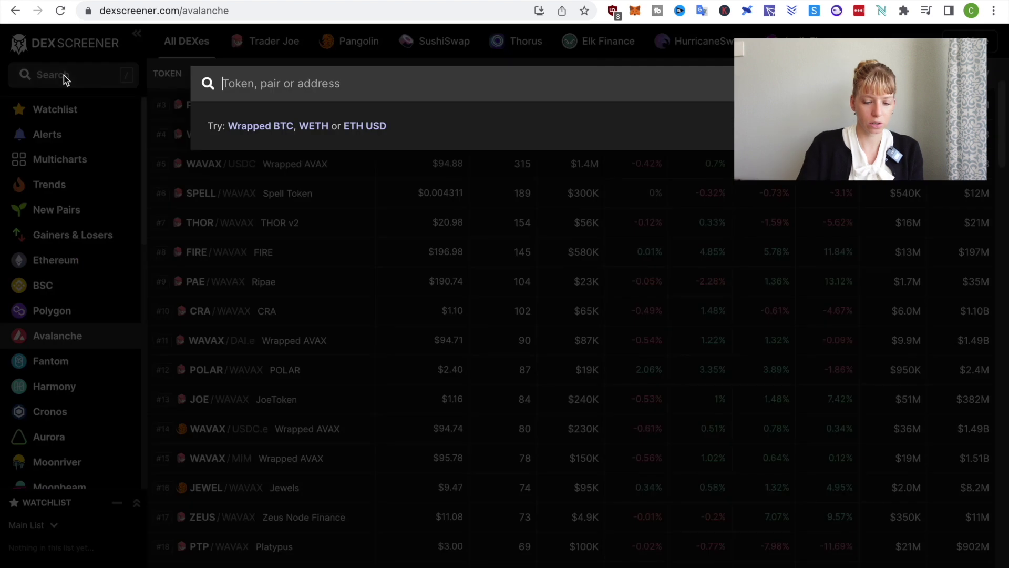
{"action": "type", "text": "joe"}
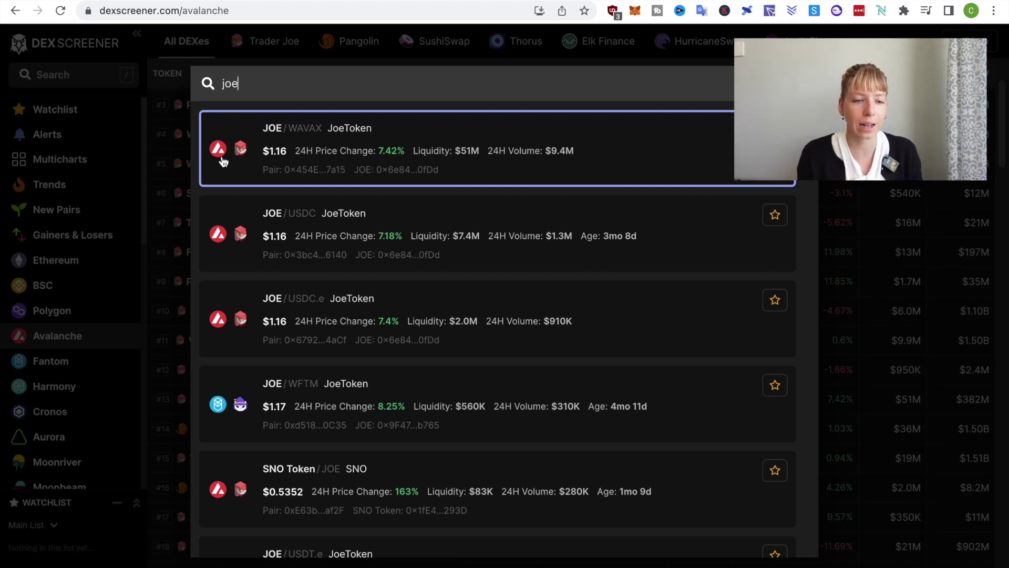
{"action": "key", "text": "Down"}
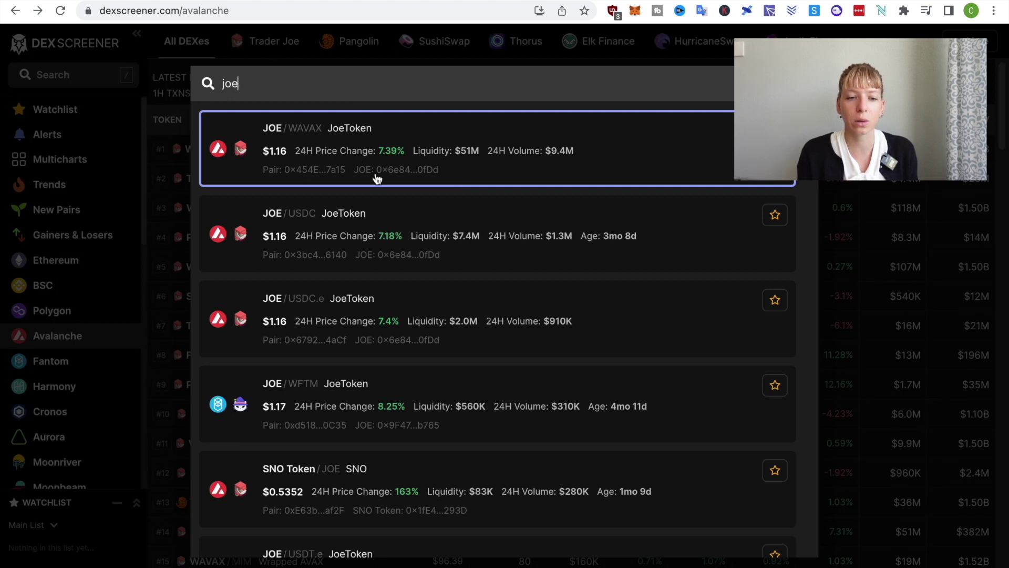
Open JOE/WAVAX on Trader Joe and switch its chart from hourly to daily candles.
{"action": "left_click", "coordinate": [310, 150]}
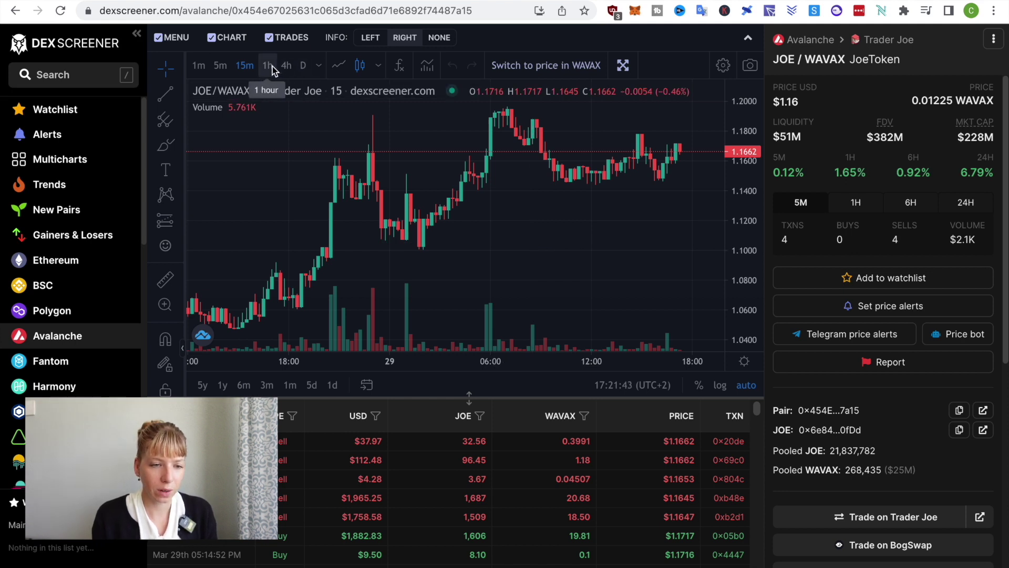
{"action": "left_click", "coordinate": [273, 66]}
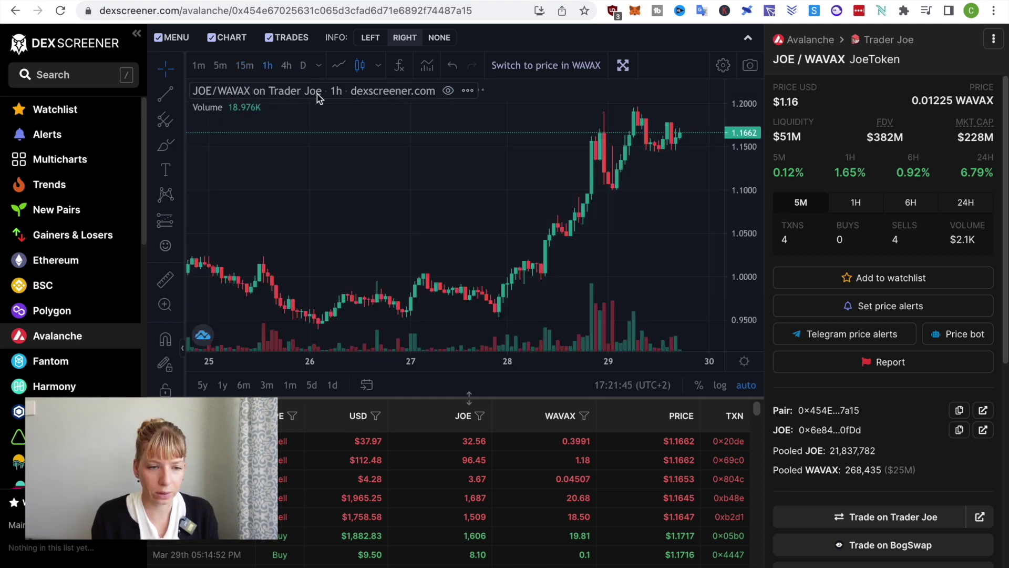
{"action": "scroll", "coordinate": [434, 207], "scroll_direction": "down", "scroll_amount": 4}
{"action": "left_click", "coordinate": [303, 65]}
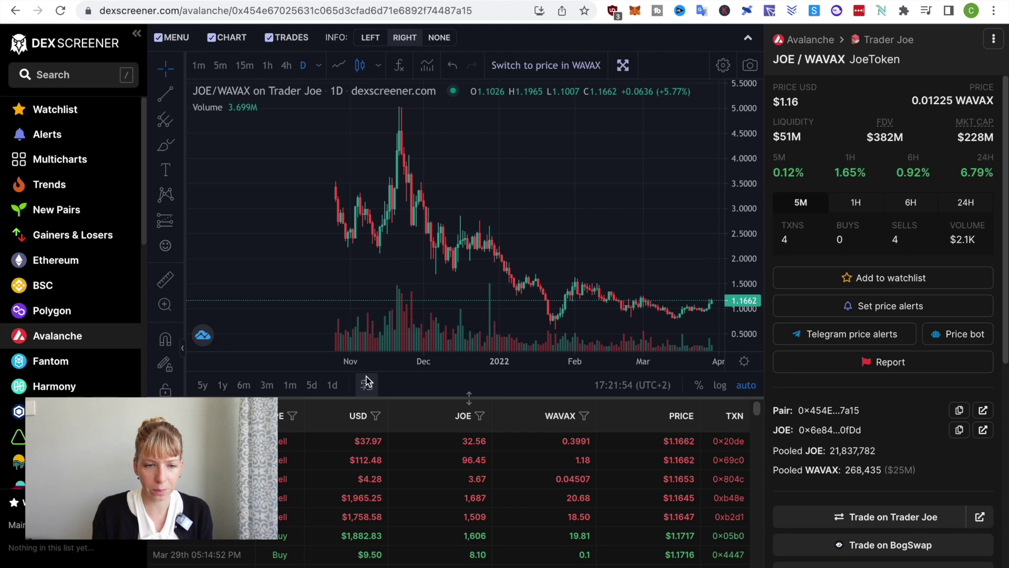
Add Bollinger Bands (BB 20 2) to the JOE/WAVAX daily chart via the 'bollin' indicator search.
{"action": "left_click", "coordinate": [399, 69]}
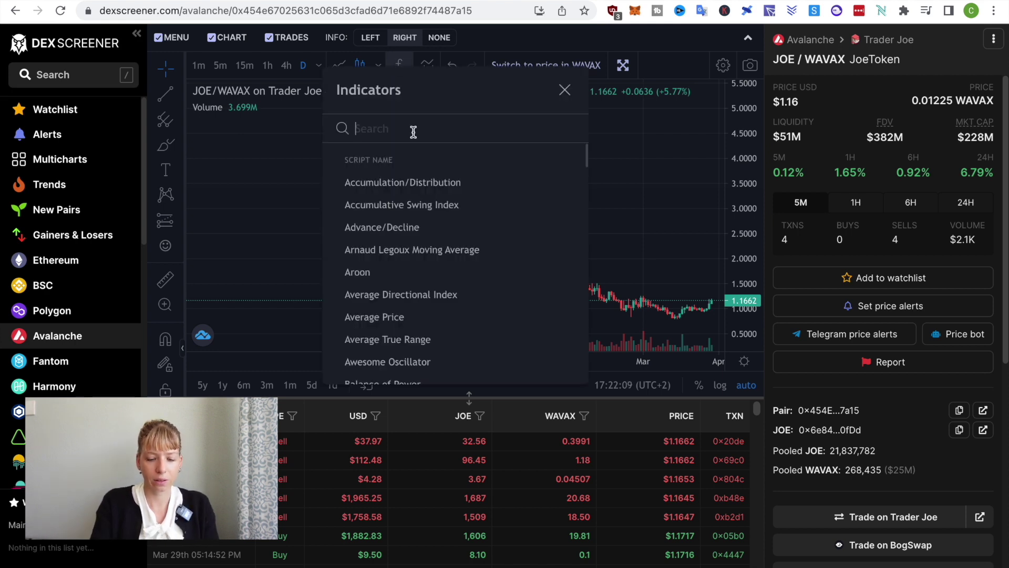
{"action": "type", "text": "bollin"}
{"action": "left_click", "coordinate": [448, 185]}
{"action": "key", "text": "Escape"}
{"action": "scroll", "coordinate": [659, 178], "scroll_direction": "down", "scroll_amount": 5}
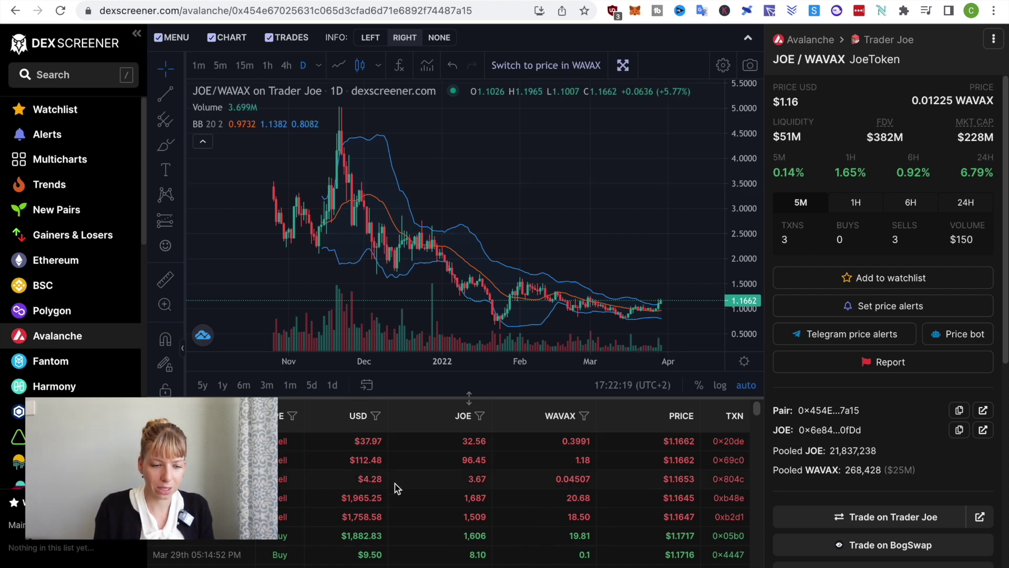
Review JOE/WAVAX stats and read the FDV ($382M) and market cap ($228M) tooltips.
{"action": "scroll", "coordinate": [395, 484], "scroll_direction": "down", "scroll_amount": 2}
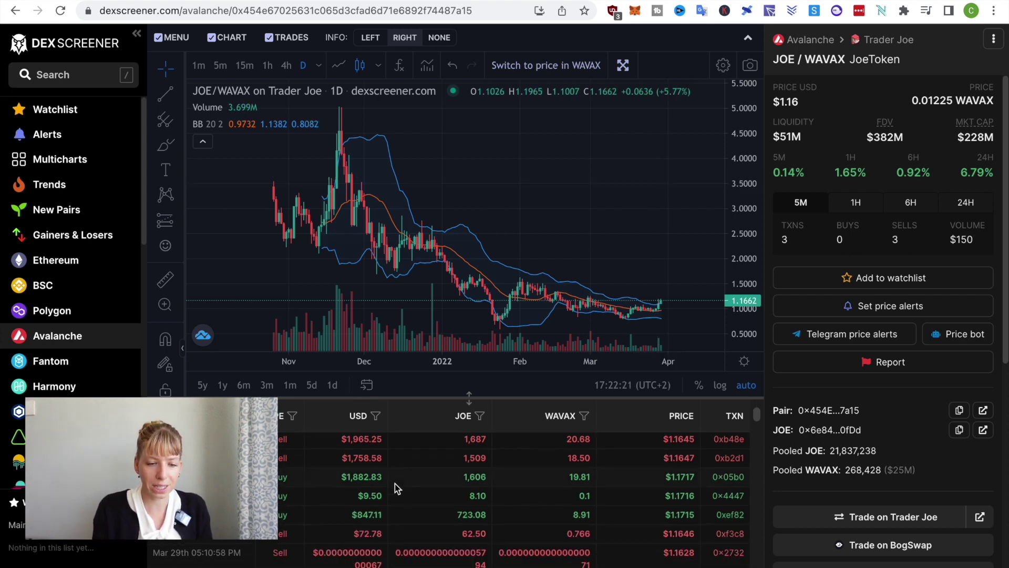
{"action": "scroll", "coordinate": [287, 548], "scroll_direction": "down", "scroll_amount": 2}
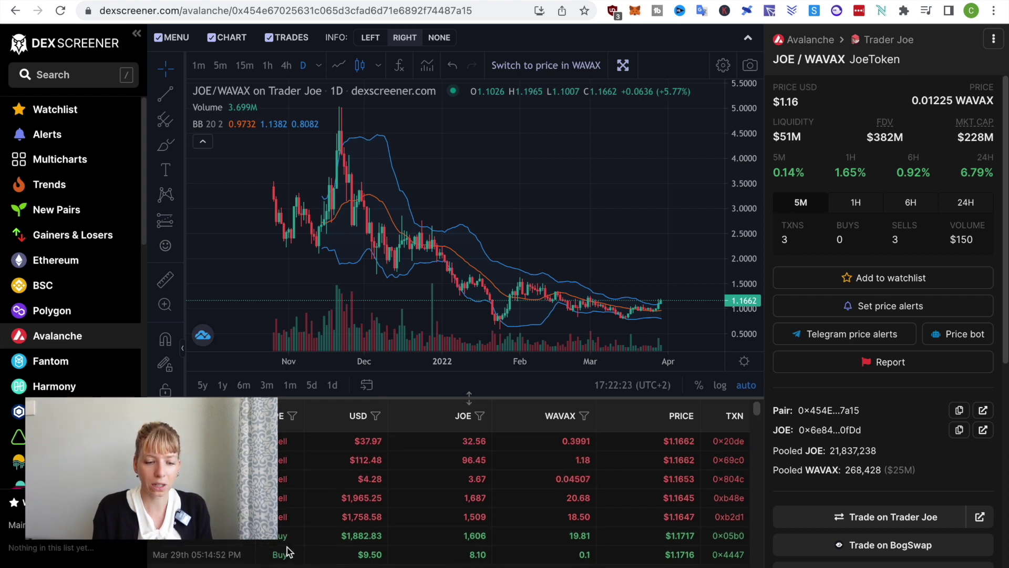
{"action": "scroll", "coordinate": [288, 551], "scroll_direction": "down", "scroll_amount": 5}
{"action": "scroll", "coordinate": [310, 564], "scroll_direction": "down", "scroll_amount": 3}
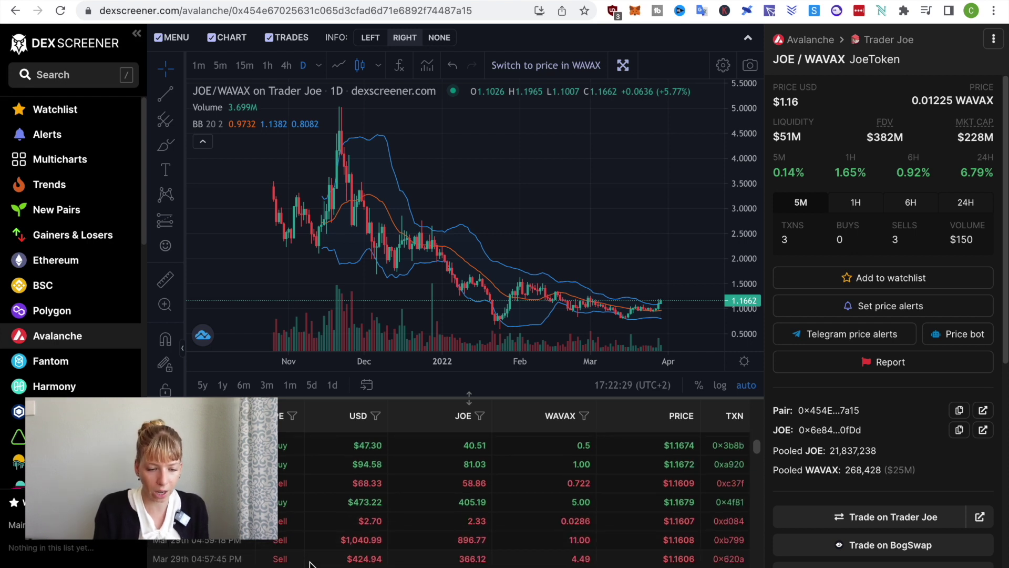
{"action": "scroll", "coordinate": [310, 563], "scroll_direction": "up", "scroll_amount": 8}
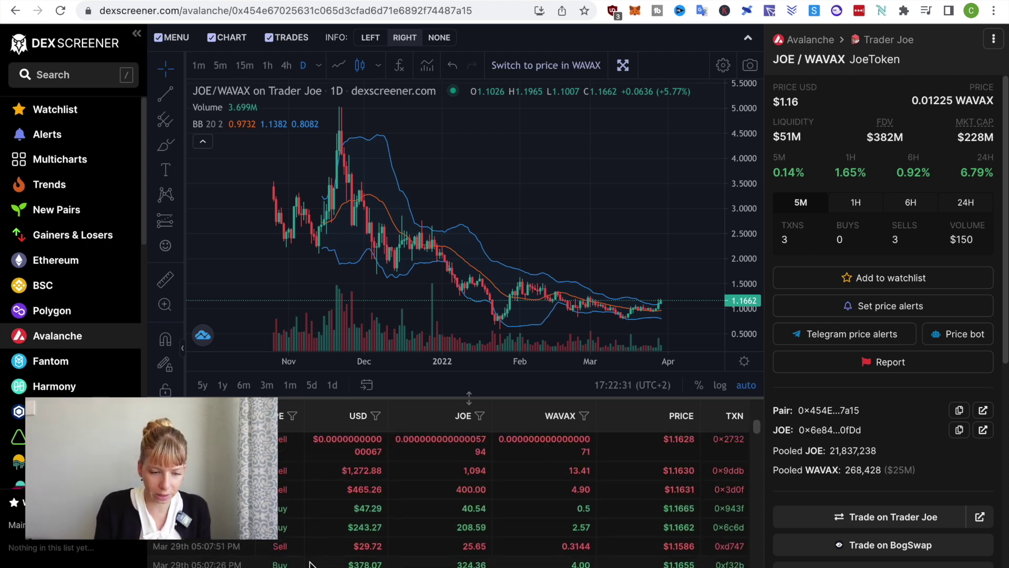
{"action": "scroll", "coordinate": [310, 564], "scroll_direction": "up", "scroll_amount": 5}
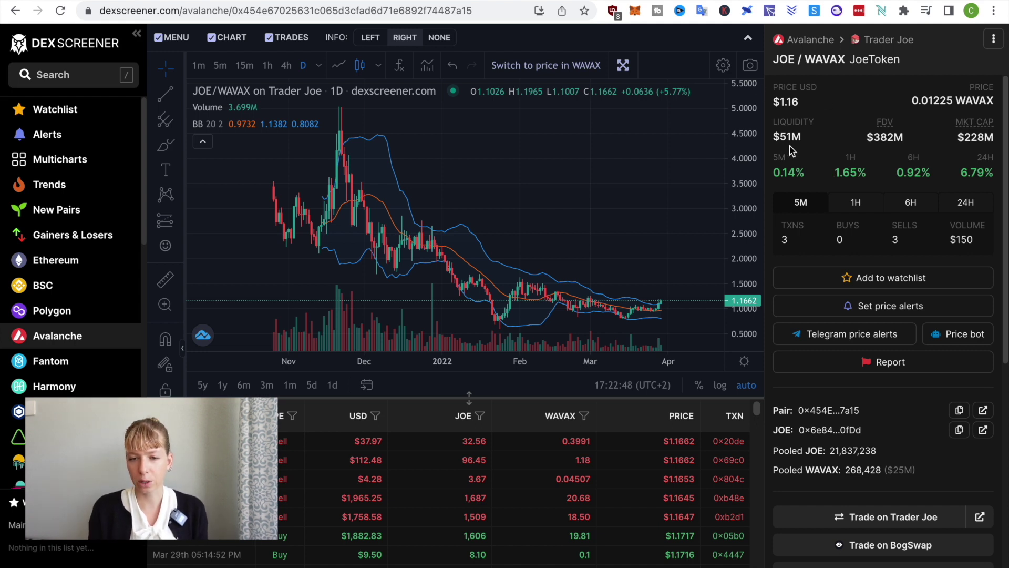
{"action": "mouse_move", "coordinate": [885, 121]}
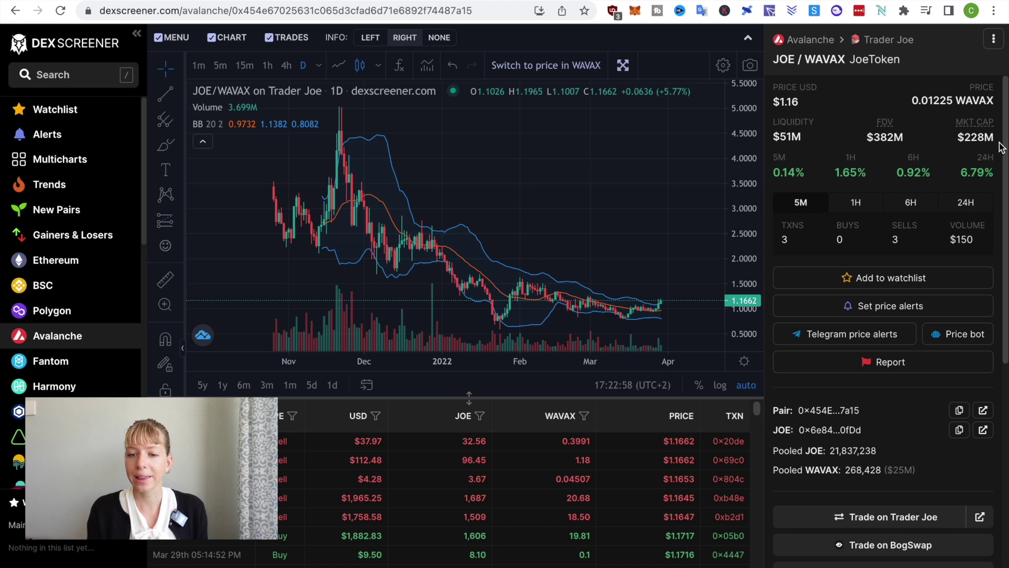
{"action": "mouse_move", "coordinate": [980, 118]}
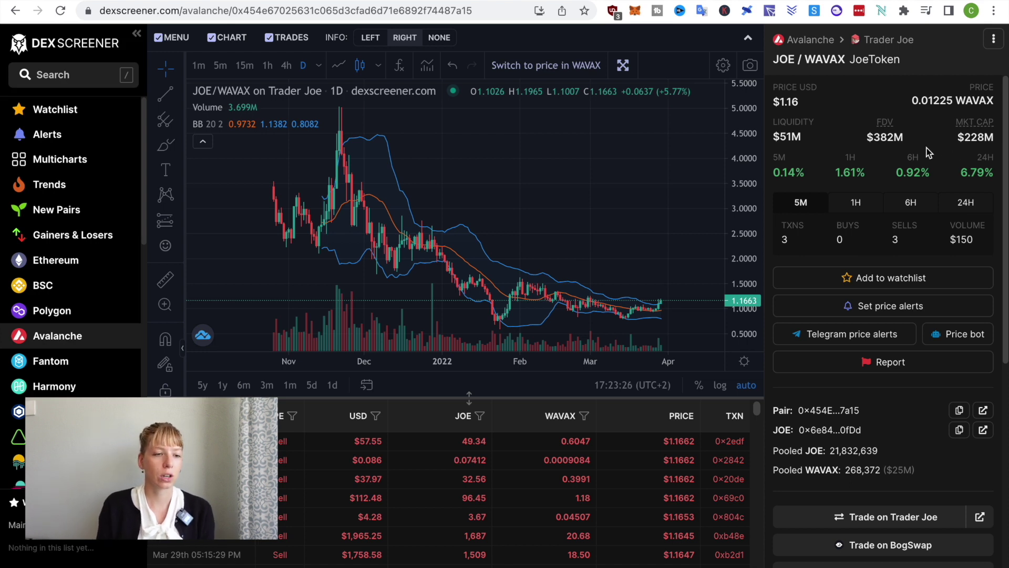
Search for 'tethys' and open the TETHYS/Metis pair page.
{"action": "left_click", "coordinate": [74, 74]}
{"action": "type", "text": "tethys"}
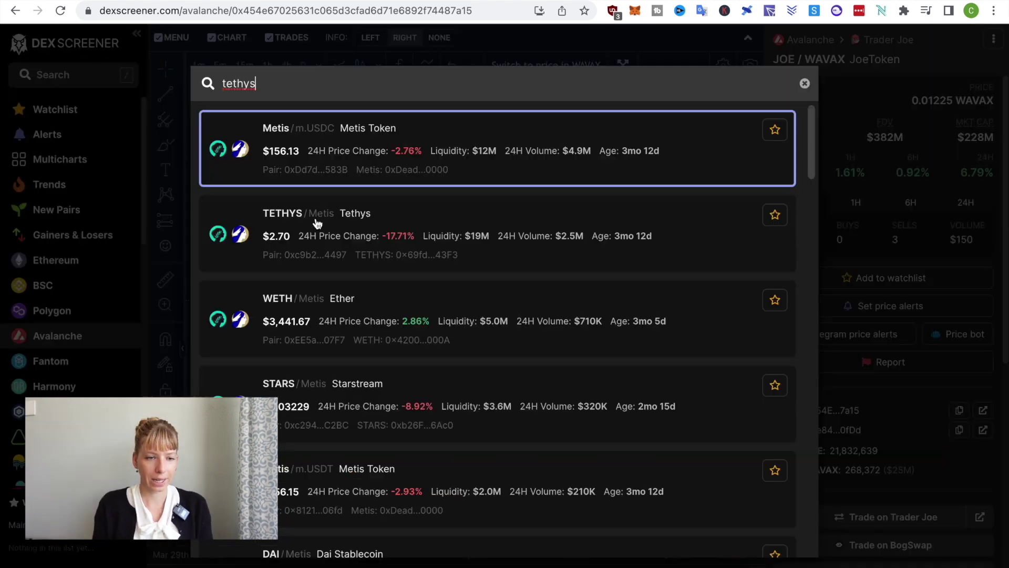
{"action": "left_click", "coordinate": [325, 240]}
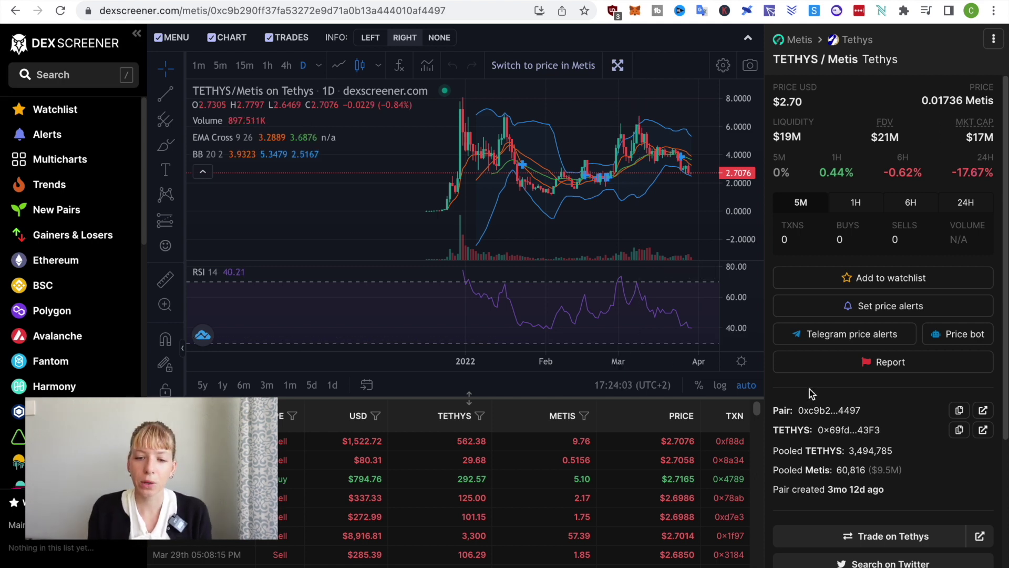
Add TETHYS/Metis to the Main List watchlist and verify it is checked.
{"action": "left_click", "coordinate": [873, 286]}
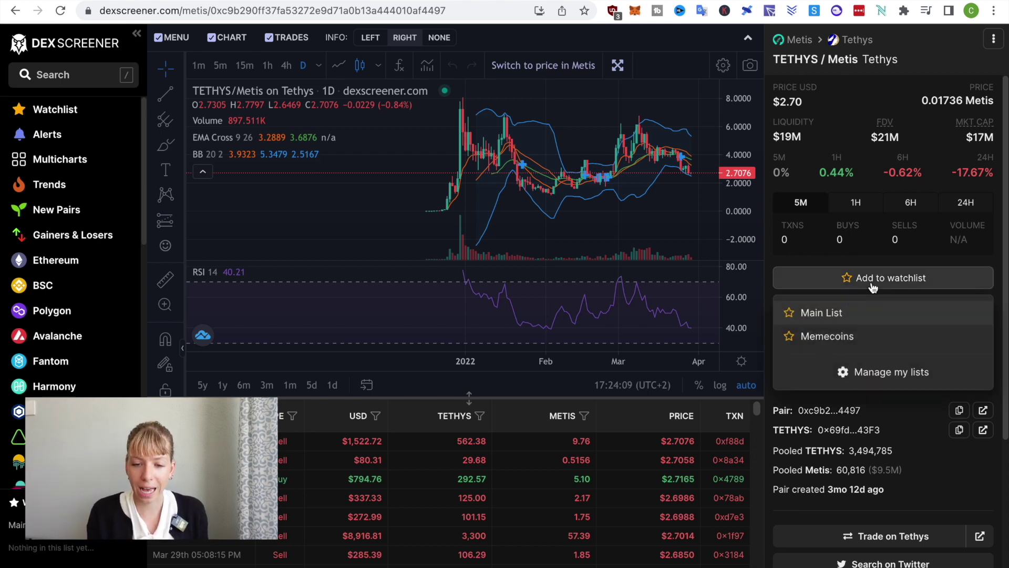
{"action": "left_click", "coordinate": [818, 323]}
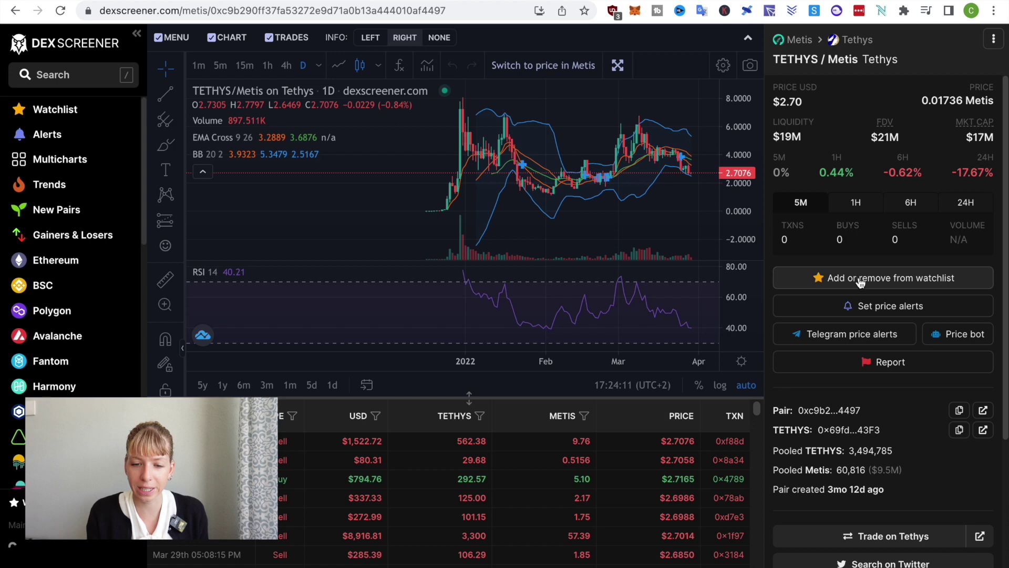
{"action": "left_click", "coordinate": [863, 279]}
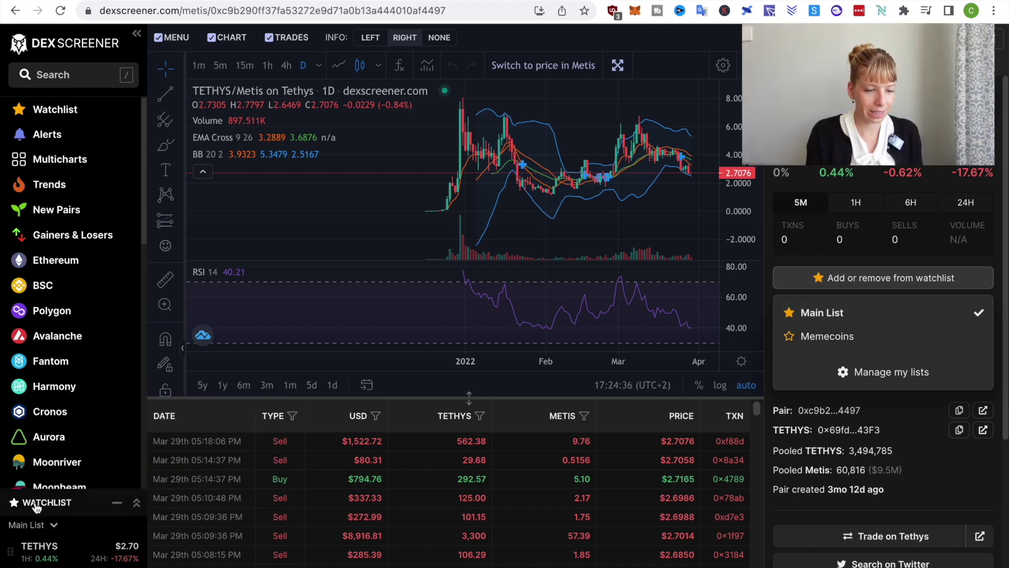
{"action": "left_click", "coordinate": [41, 506]}
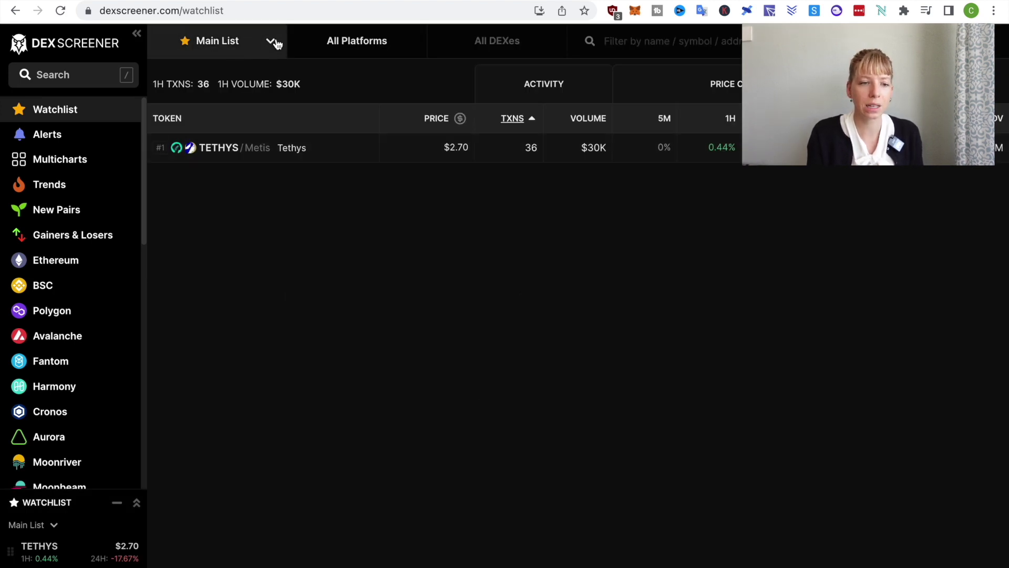
{"action": "left_click", "coordinate": [273, 44]}
{"action": "left_click", "coordinate": [280, 273]}
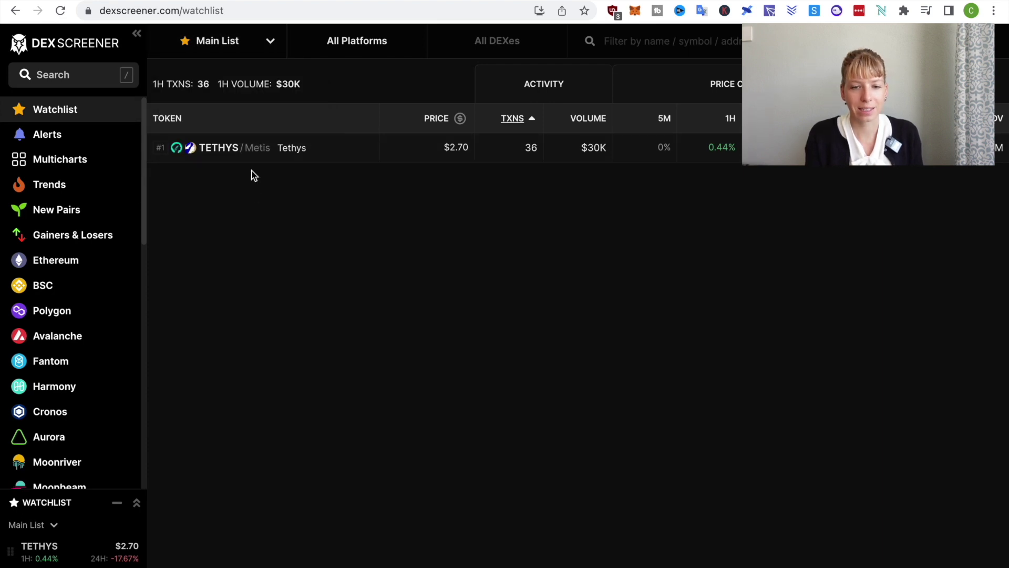
{"action": "left_click", "coordinate": [254, 149]}
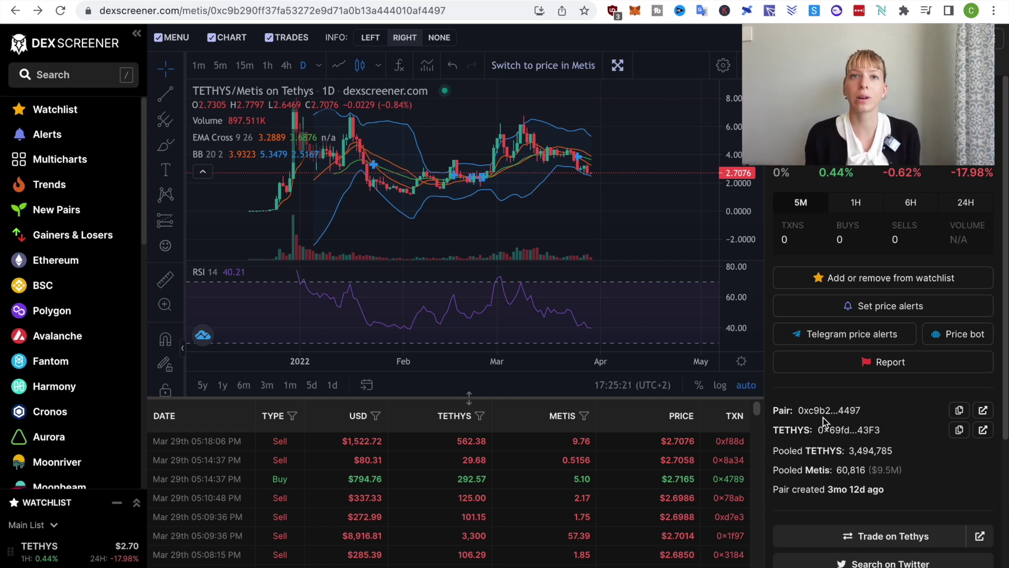
{"action": "scroll", "coordinate": [830, 421], "scroll_direction": "down", "scroll_amount": 4}
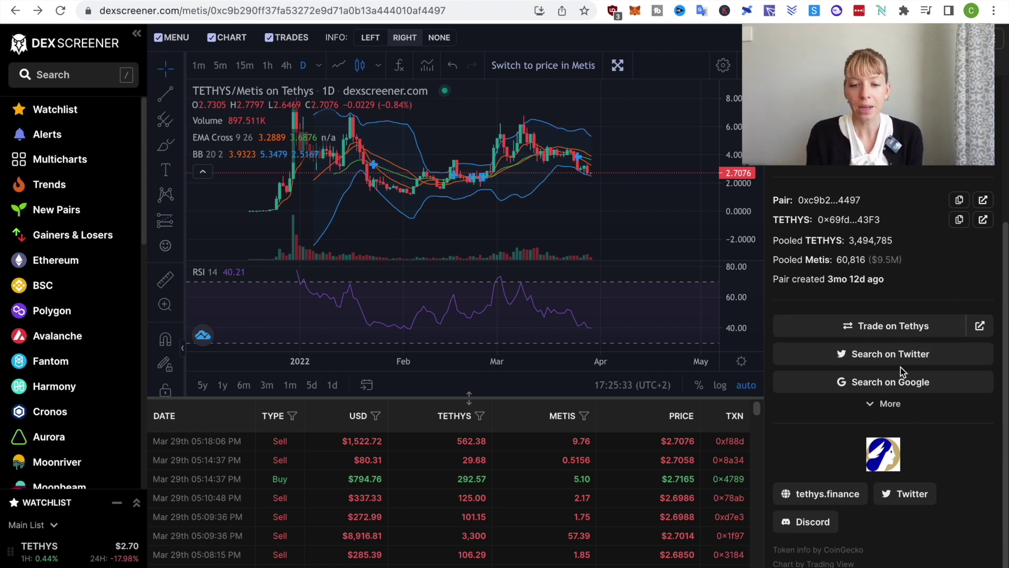
{"action": "scroll", "coordinate": [900, 367], "scroll_direction": "up", "scroll_amount": 1}
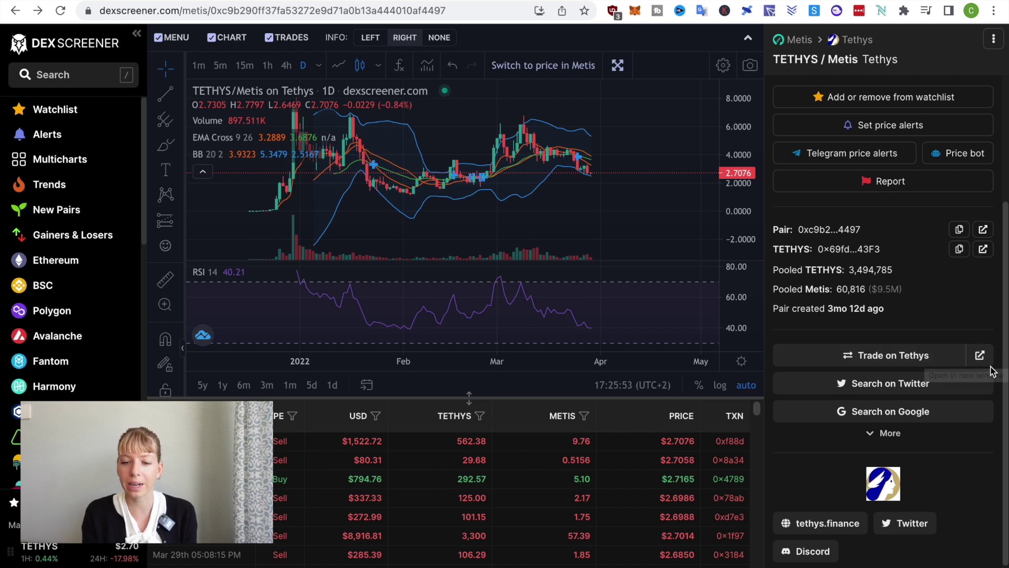
{"action": "left_click", "coordinate": [980, 356]}
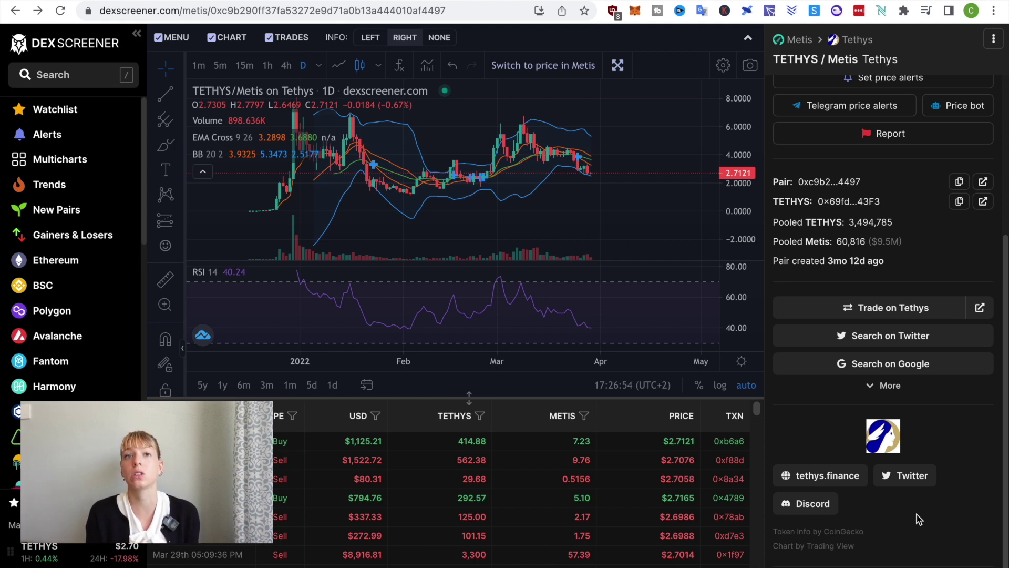
Copy the TETHYS/Metis pair address and switch to the MetaMask desktop.
{"action": "scroll", "coordinate": [917, 514], "scroll_direction": "up", "scroll_amount": 3}
{"action": "scroll", "coordinate": [916, 519], "scroll_direction": "up", "scroll_amount": 2}
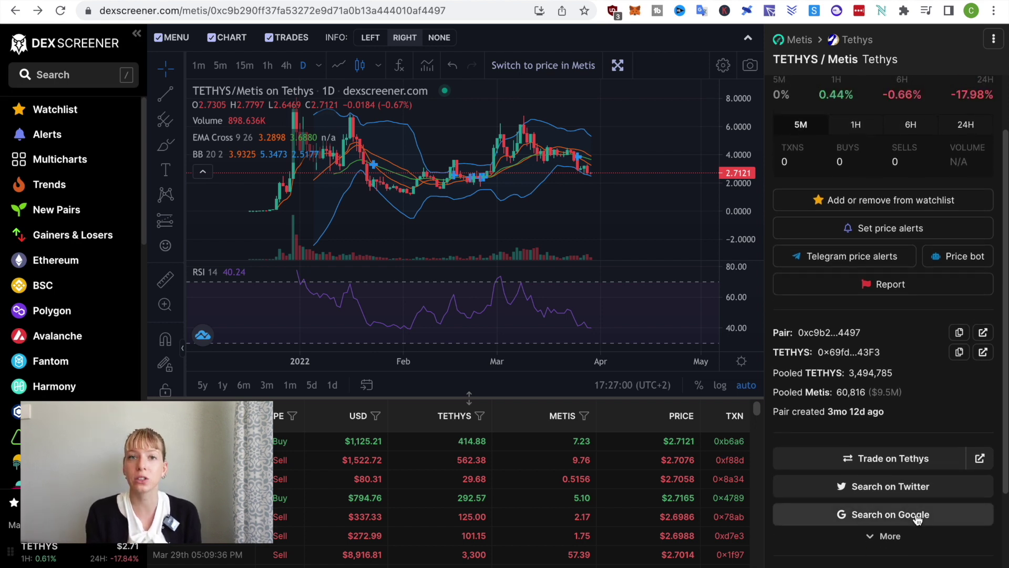
{"action": "scroll", "coordinate": [917, 518], "scroll_direction": "up", "scroll_amount": 1}
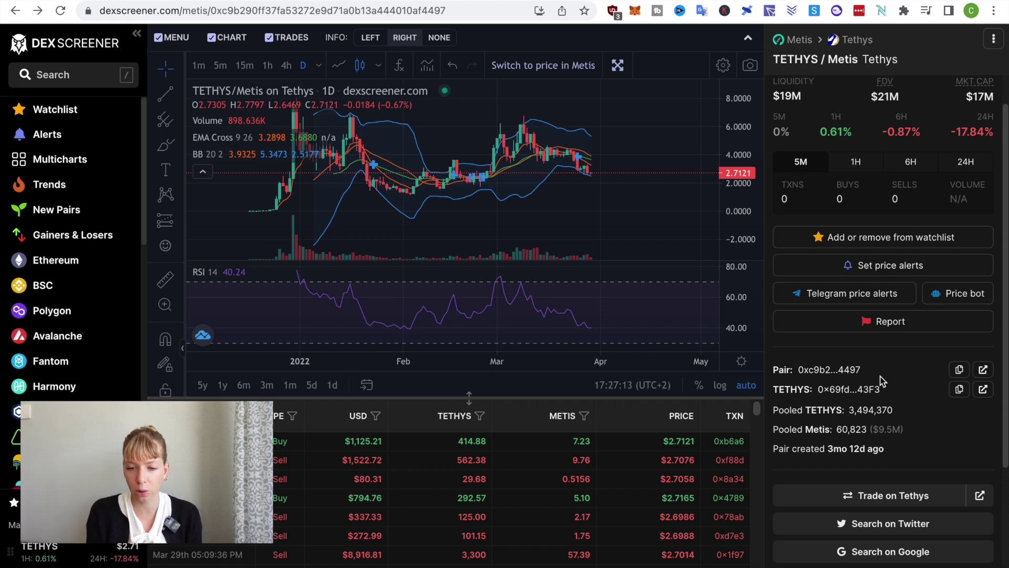
{"action": "left_click", "coordinate": [959, 370]}
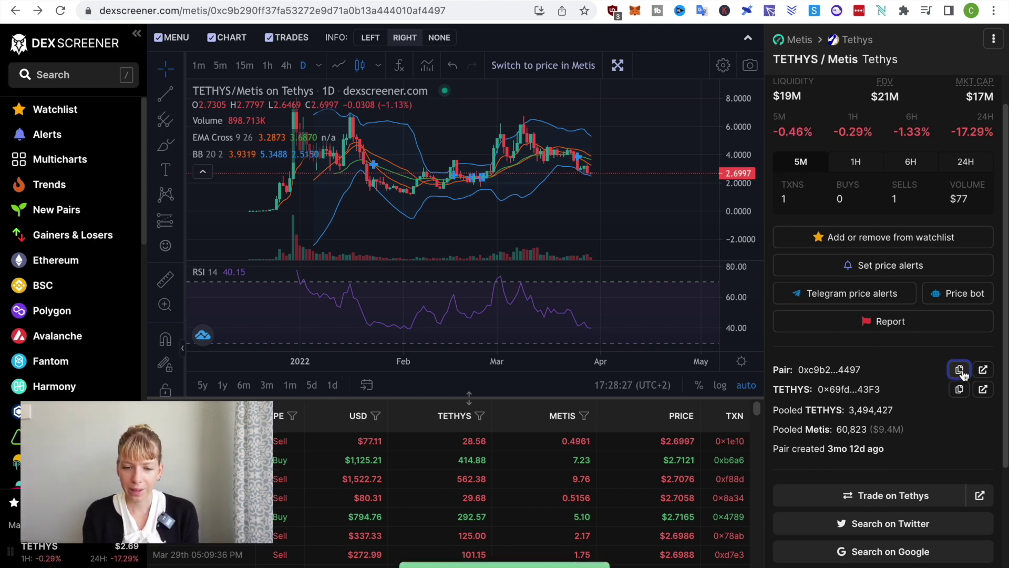
{"action": "key", "text": "ctrl+Right"}
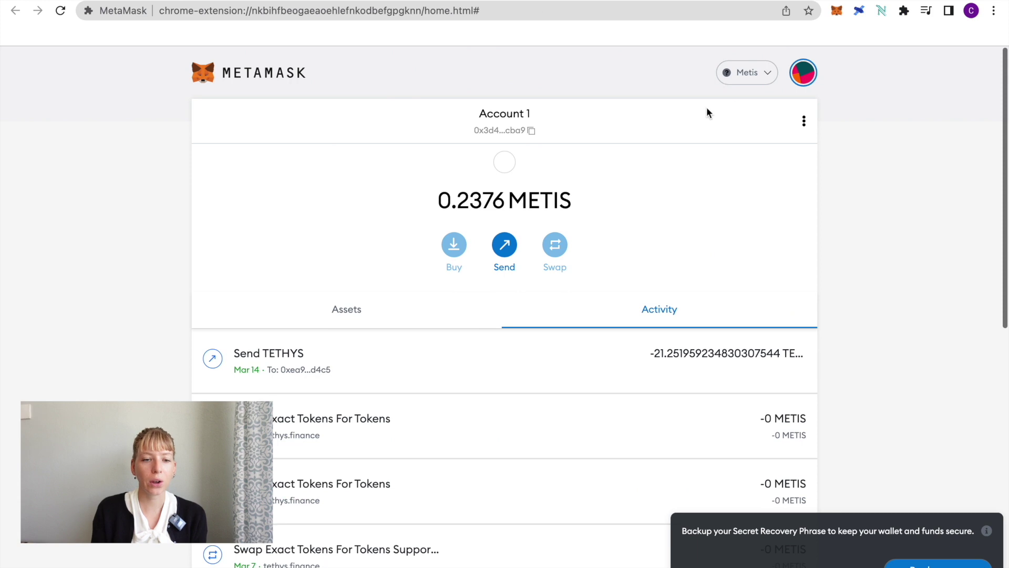
Import the copied pair address into MetaMask as the TETHYSLP token with 18 decimals.
{"action": "left_click", "coordinate": [346, 316]}
{"action": "scroll", "coordinate": [629, 362], "scroll_direction": "down", "scroll_amount": 5}
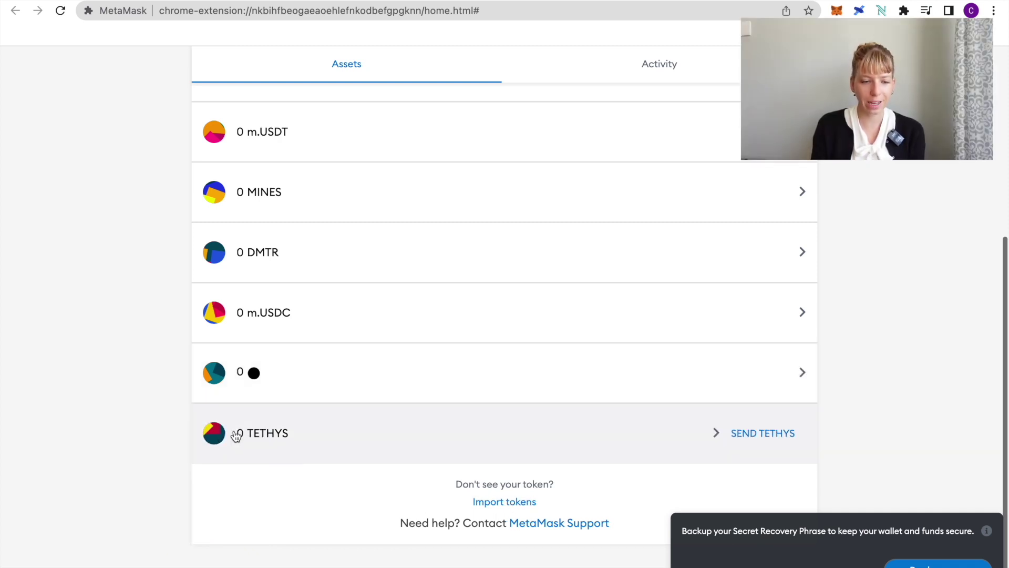
{"action": "left_click", "coordinate": [512, 503]}
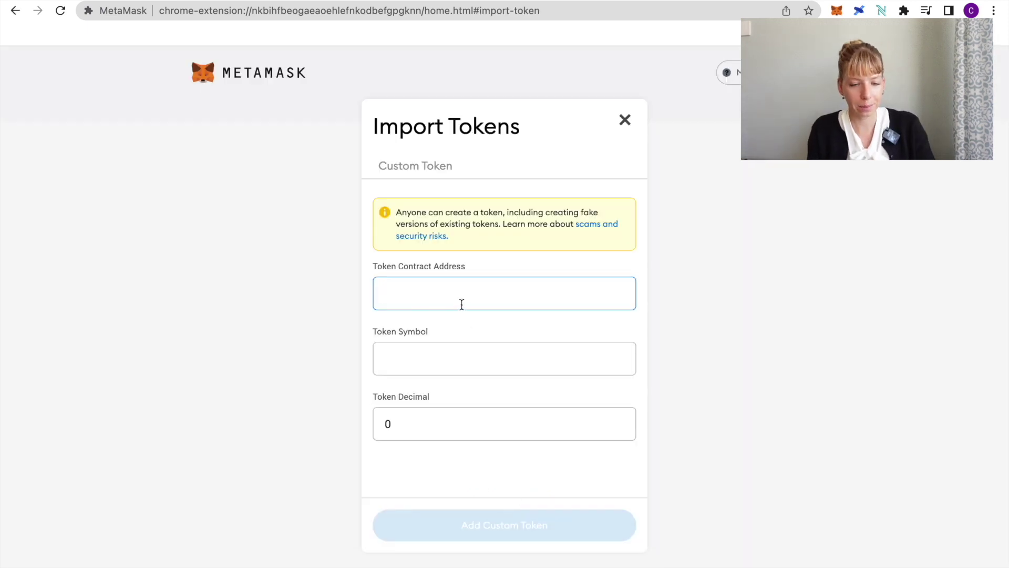
{"action": "left_click", "coordinate": [445, 298]}
{"action": "left_click", "coordinate": [396, 339]}
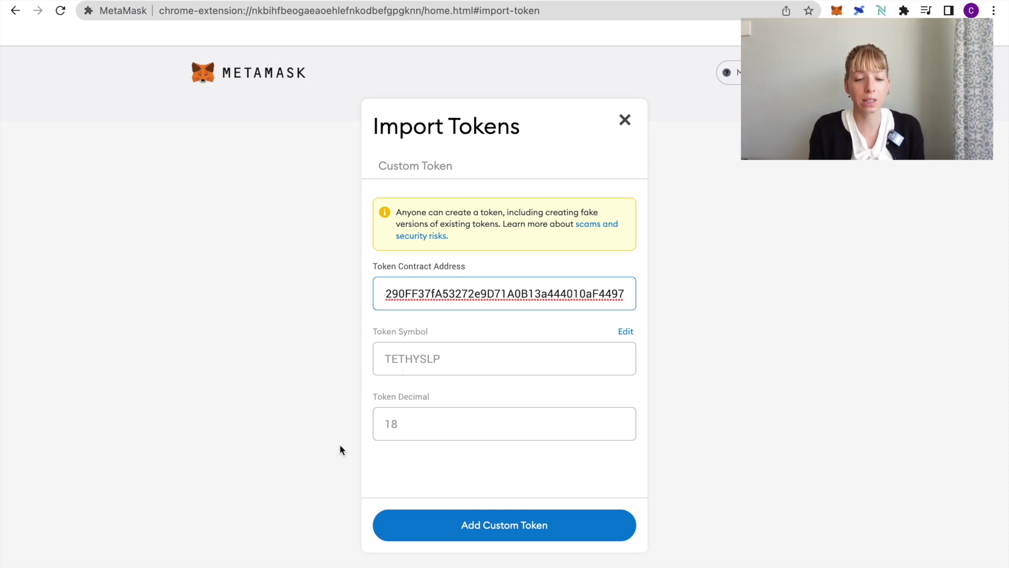
{"action": "left_click", "coordinate": [538, 533]}
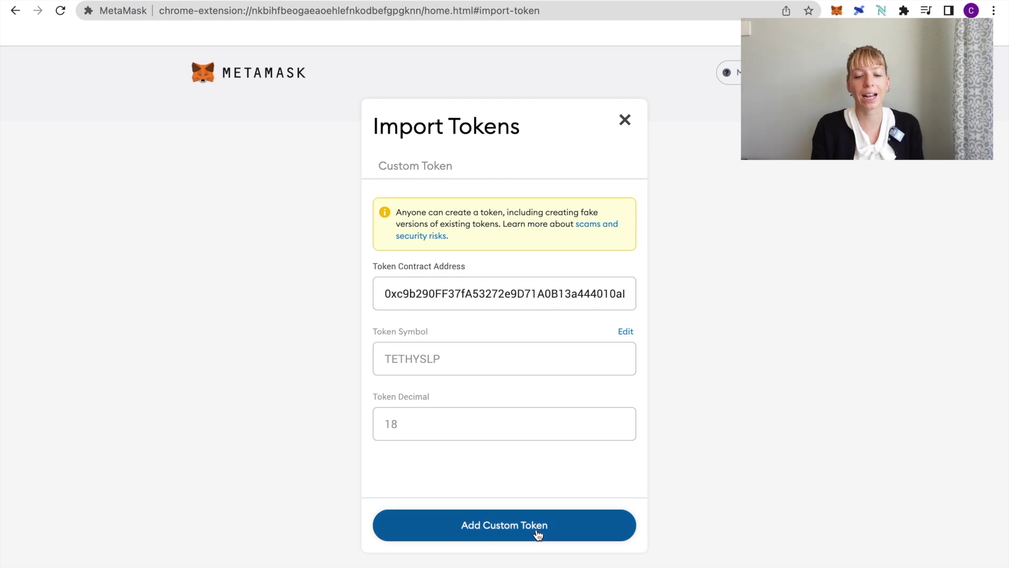
{"action": "left_click", "coordinate": [595, 528]}
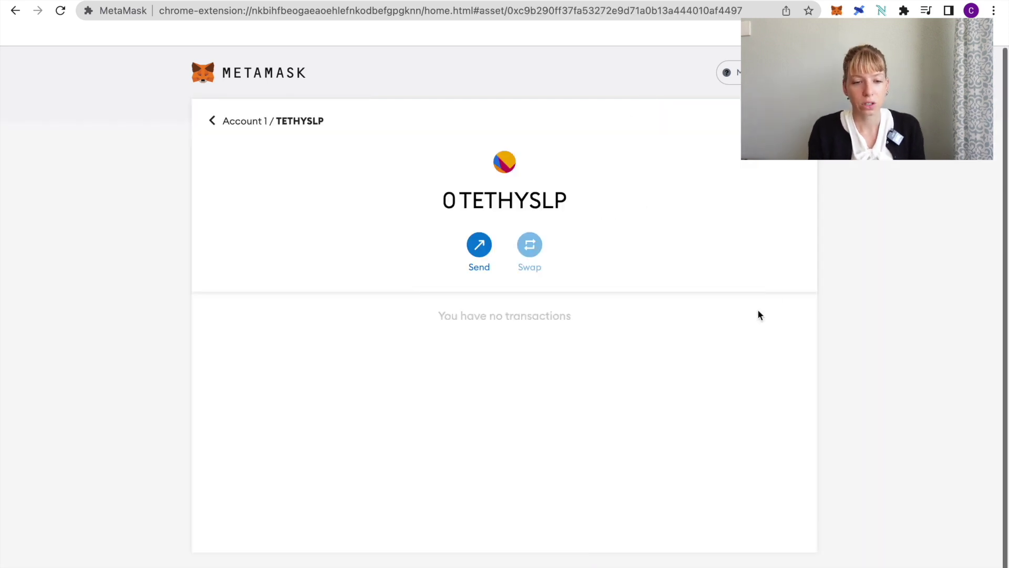
{"action": "left_click", "coordinate": [213, 121]}
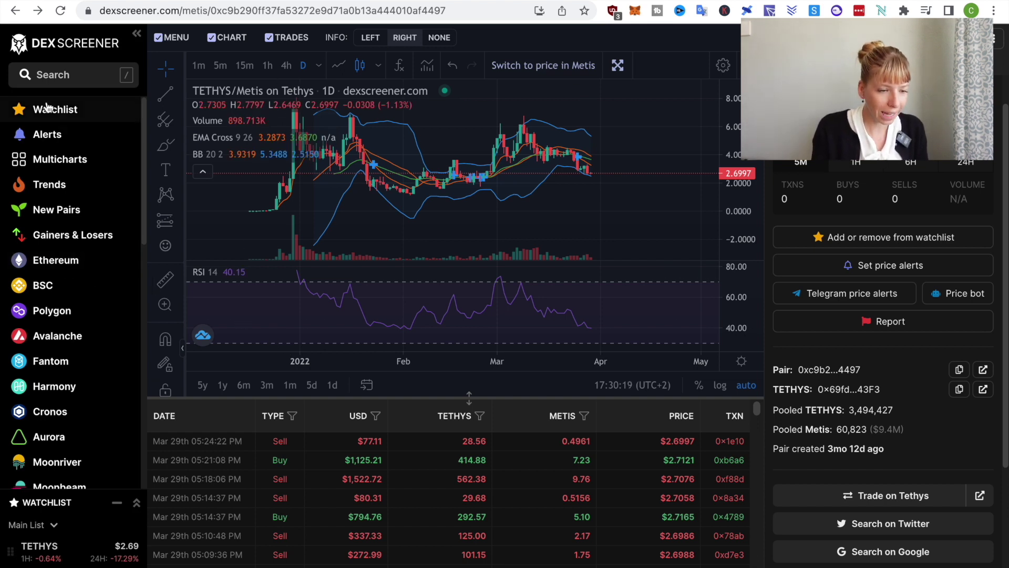
Open Trends and browse trending pairs like CULTKIBA/WETH and Spacetime/WBNB.
{"action": "scroll", "coordinate": [24, 336], "scroll_direction": "down", "scroll_amount": 2}
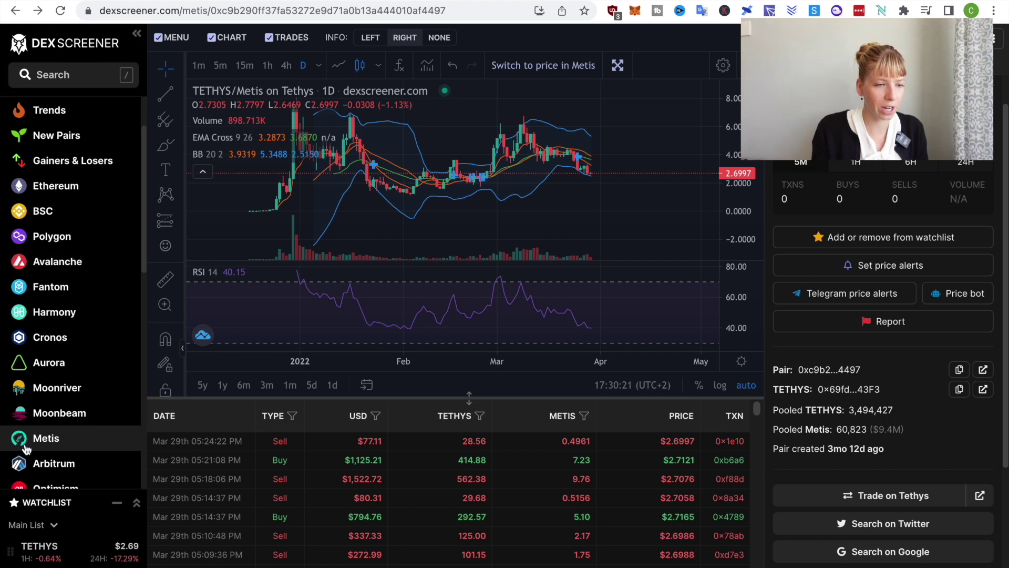
{"action": "scroll", "coordinate": [50, 210], "scroll_direction": "up", "scroll_amount": 2}
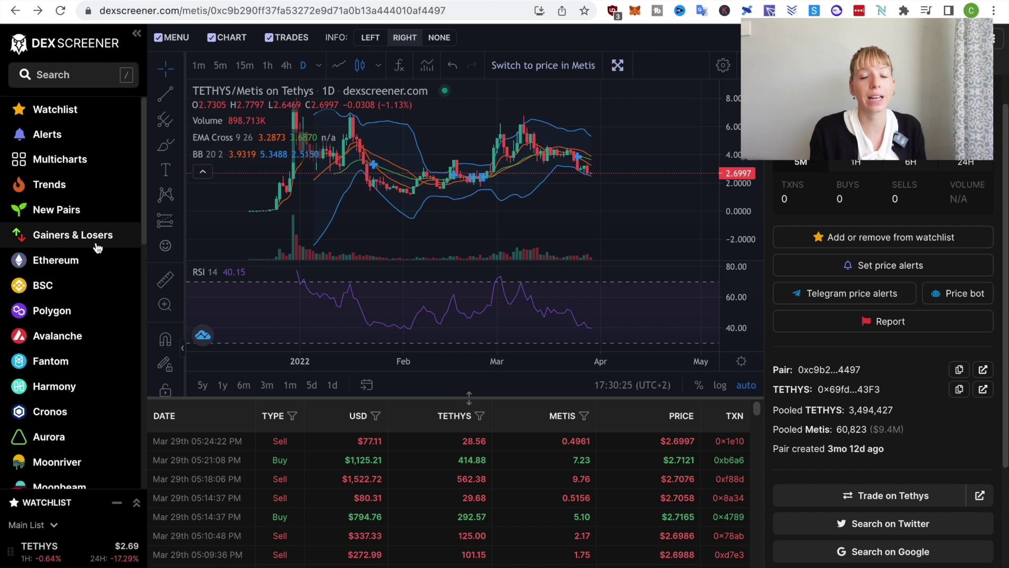
{"action": "left_click", "coordinate": [57, 184]}
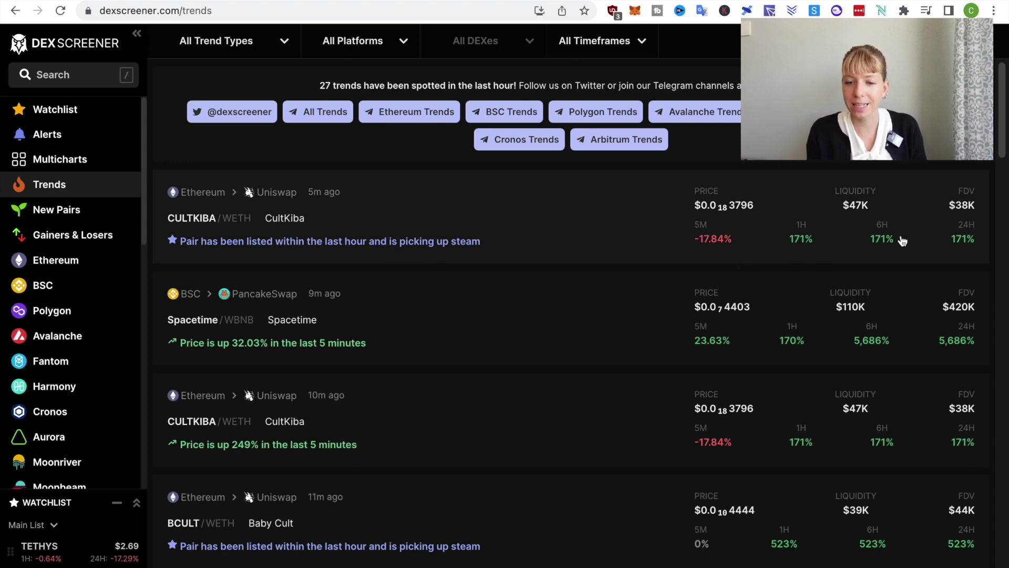
{"action": "scroll", "coordinate": [969, 240], "scroll_direction": "down", "scroll_amount": 1}
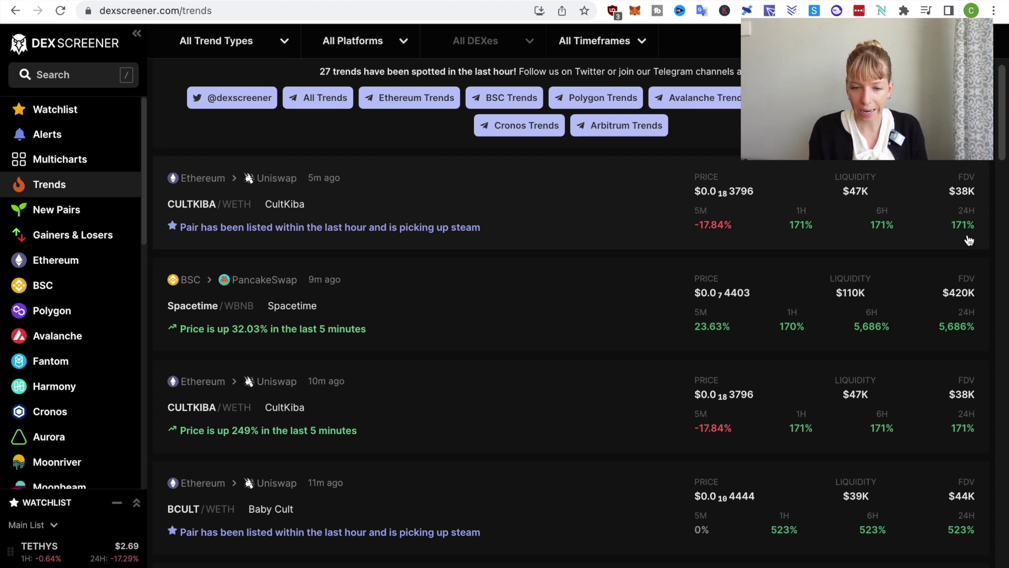
{"action": "scroll", "coordinate": [970, 237], "scroll_direction": "down", "scroll_amount": 1}
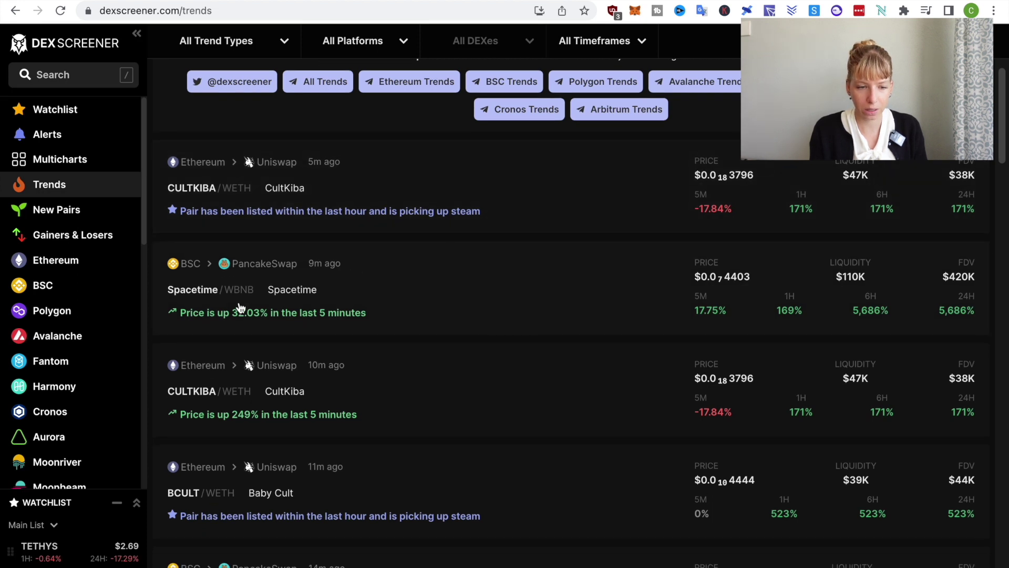
{"action": "scroll", "coordinate": [896, 320], "scroll_direction": "down", "scroll_amount": 1}
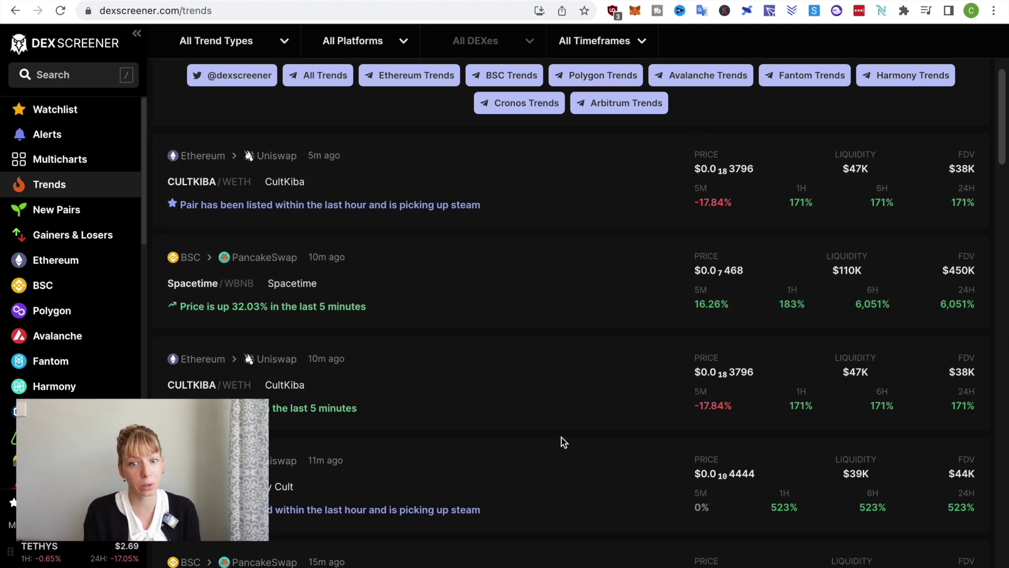
Open the trending Spacetime/WBNB PancakeSwap pair and review its $110K liquidity and $450K market cap.
{"action": "left_click", "coordinate": [359, 284]}
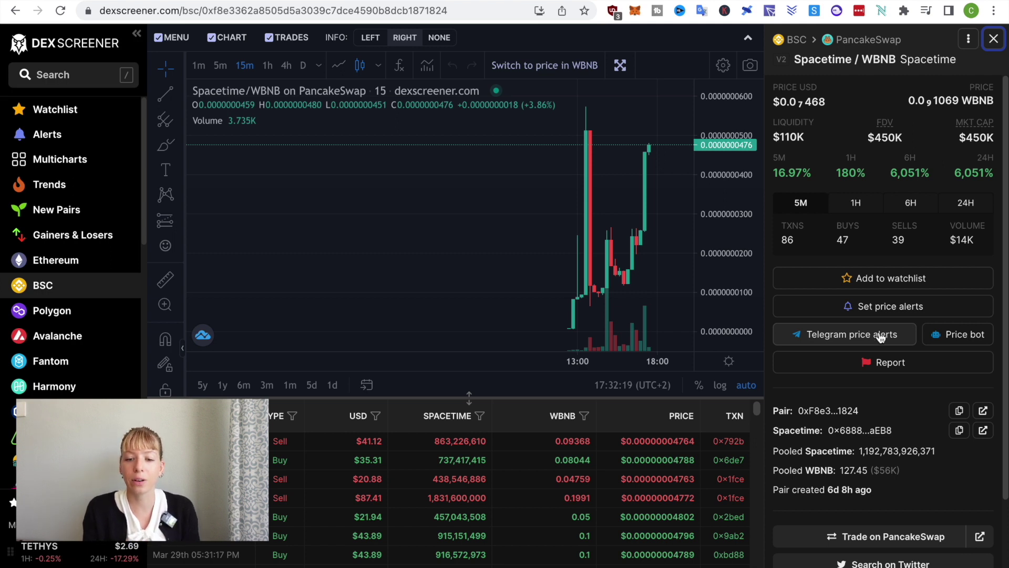
{"action": "scroll", "coordinate": [881, 427], "scroll_direction": "down", "scroll_amount": 3}
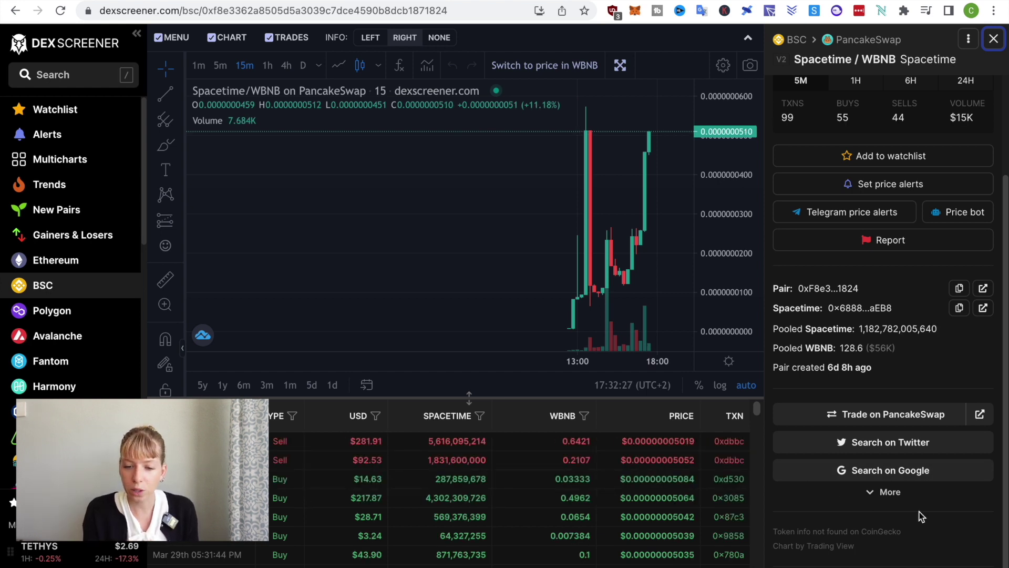
Search Twitter for $Spacetime, browse the matching People and Top results, then return to the pair page.
{"action": "left_click", "coordinate": [890, 444]}
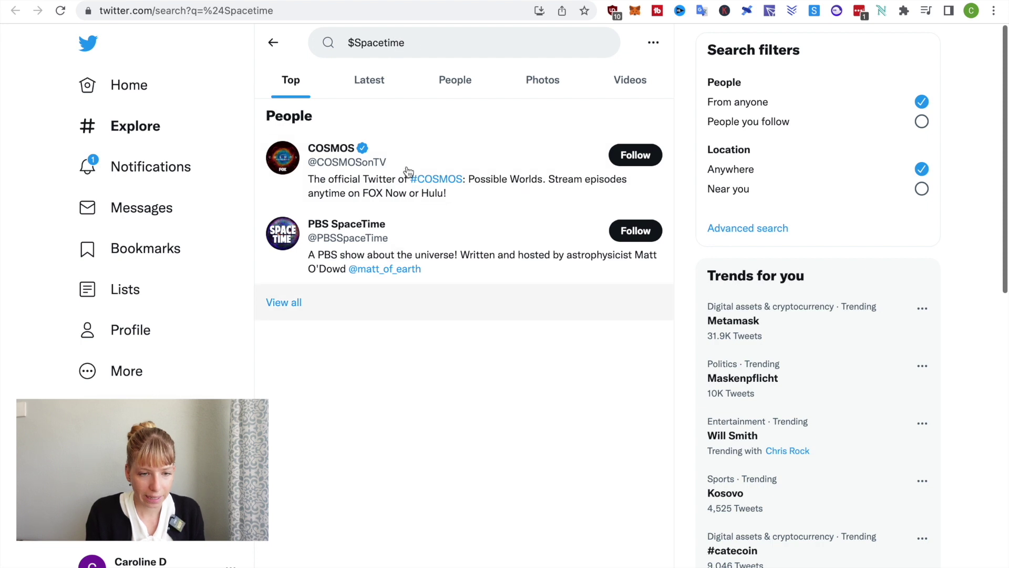
{"action": "left_click", "coordinate": [283, 301]}
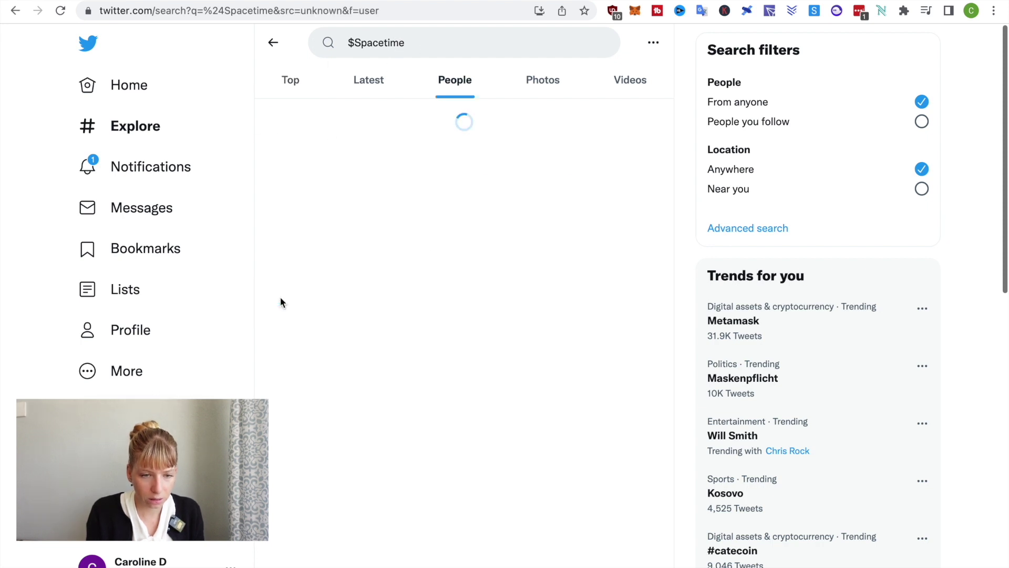
{"action": "scroll", "coordinate": [283, 303], "scroll_direction": "down", "scroll_amount": 3}
{"action": "scroll", "coordinate": [282, 303], "scroll_direction": "up", "scroll_amount": 3}
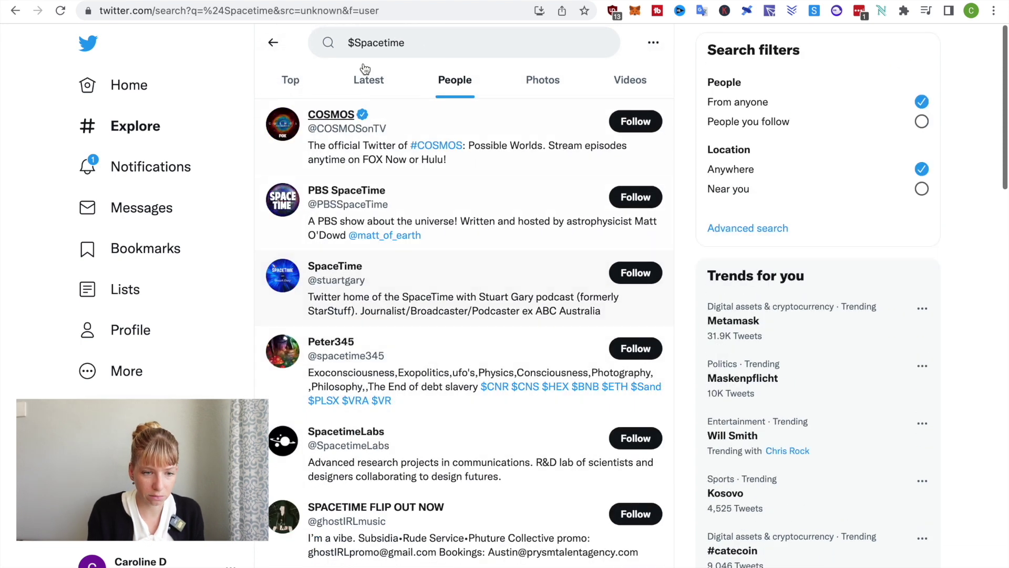
{"action": "left_click", "coordinate": [286, 84]}
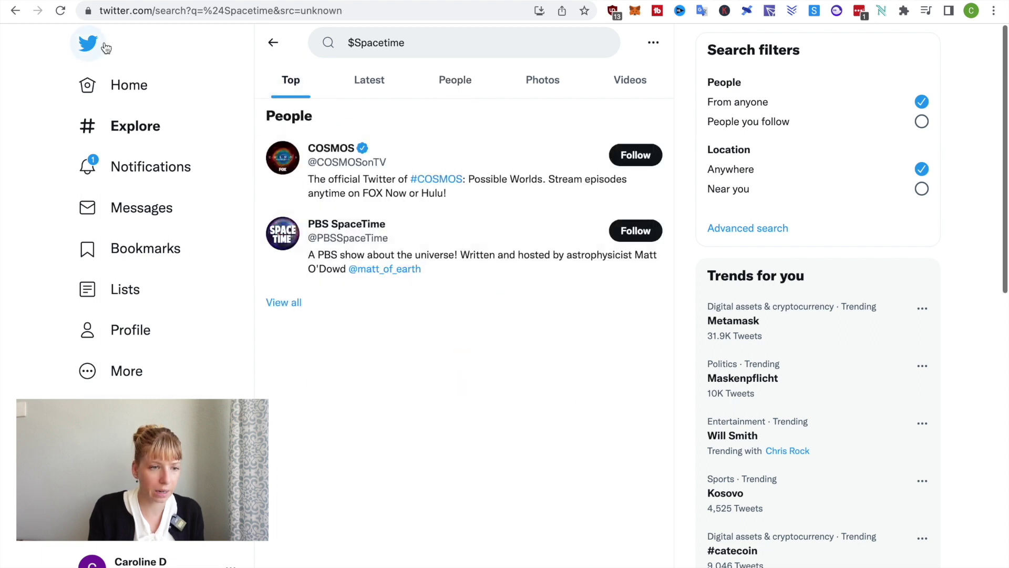
{"action": "left_click", "coordinate": [131, 0]}
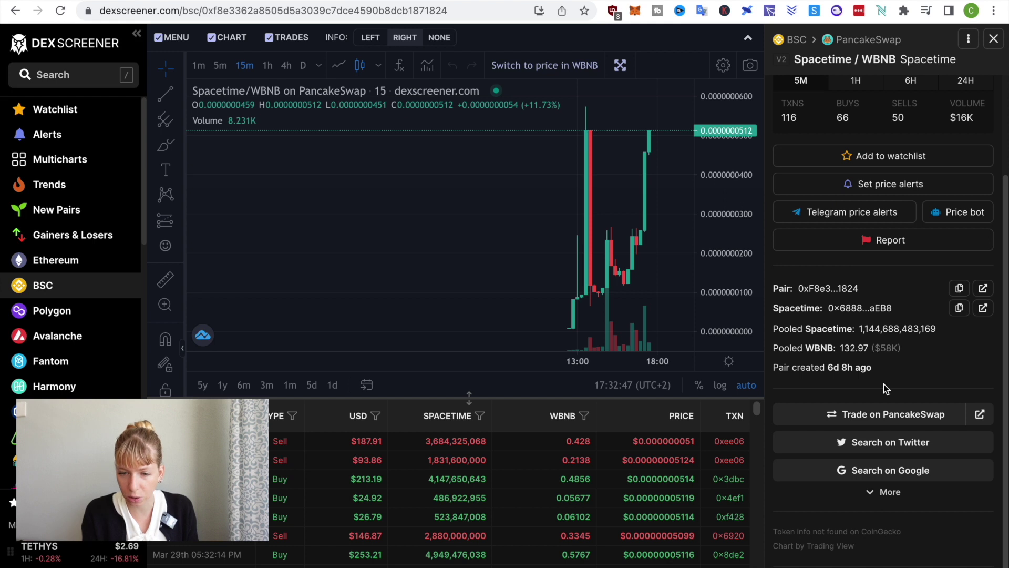
{"action": "scroll", "coordinate": [884, 384], "scroll_direction": "up", "scroll_amount": 3}
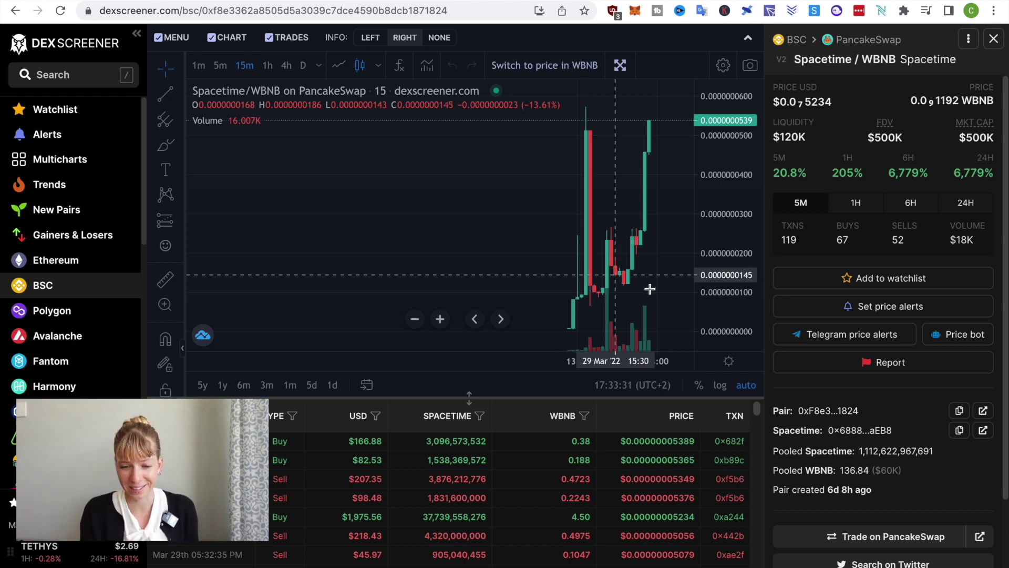
{"action": "scroll", "coordinate": [767, 357], "scroll_direction": "down", "scroll_amount": 1}
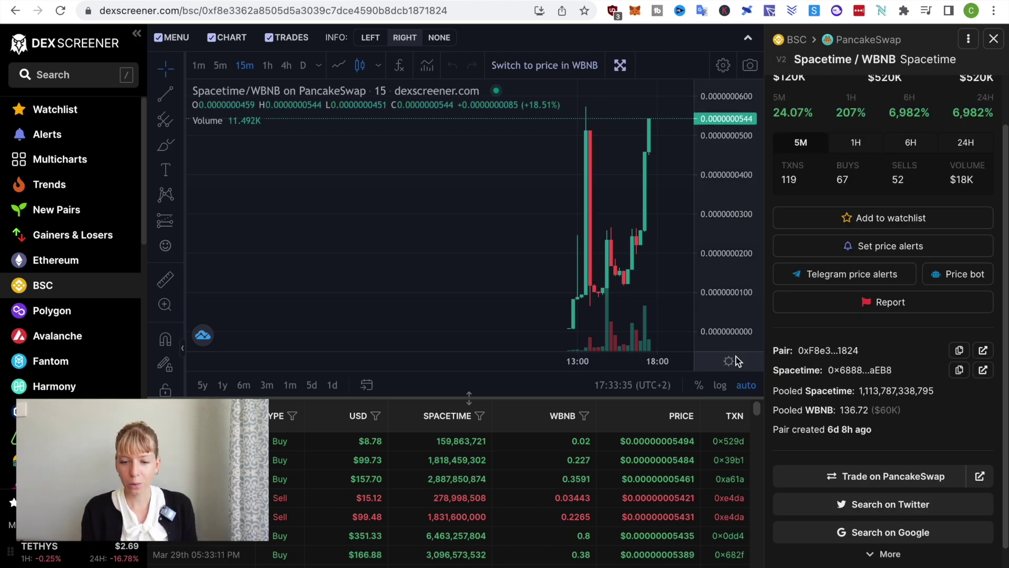
View the Spacetime swap on PancakeSwap, then return to DexScreener's New Pairs list led by COW/WETH.
{"action": "left_click", "coordinate": [980, 478]}
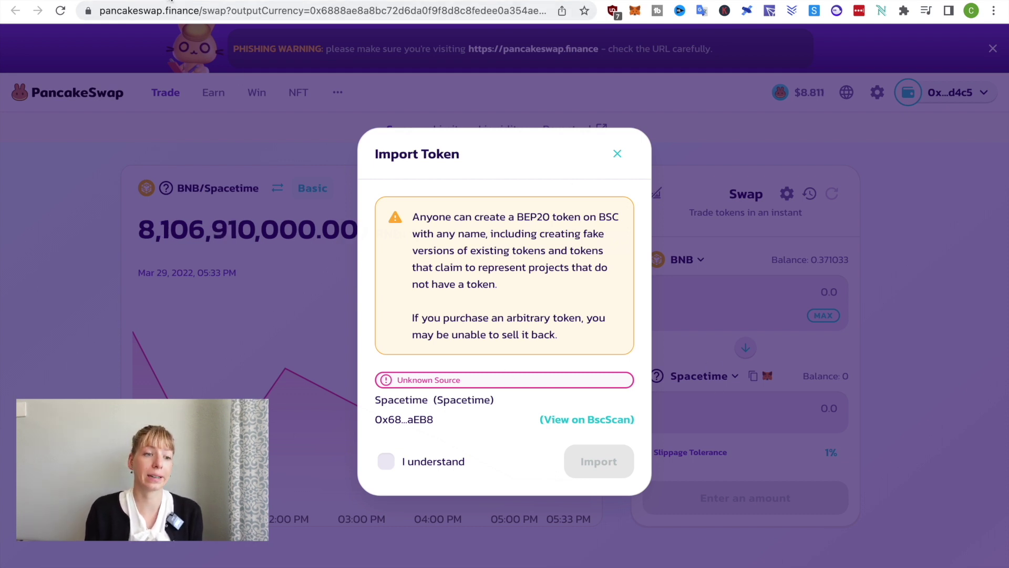
{"action": "key", "text": "ctrl+w"}
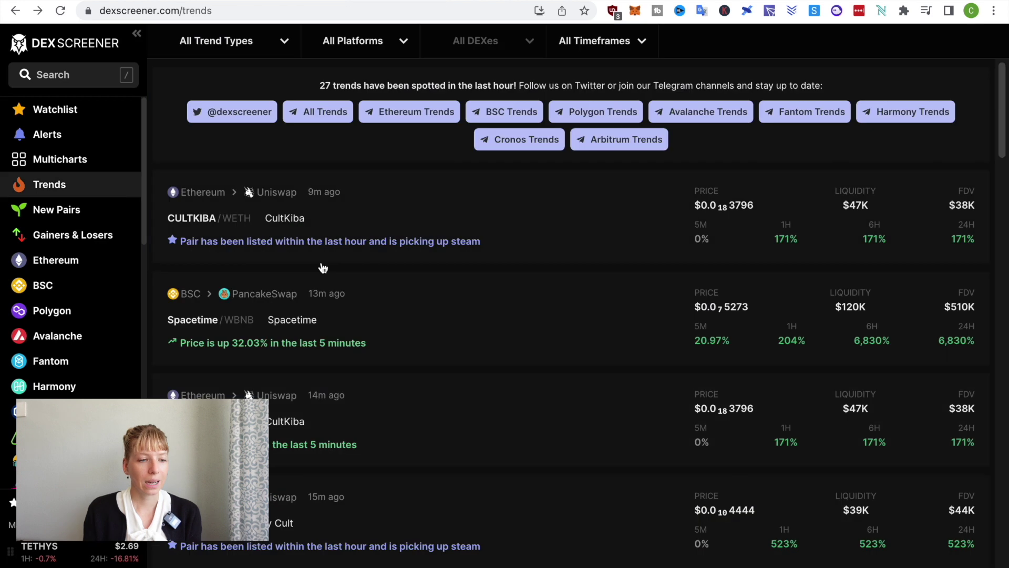
{"action": "left_click", "coordinate": [49, 184]}
{"action": "left_click", "coordinate": [64, 214]}
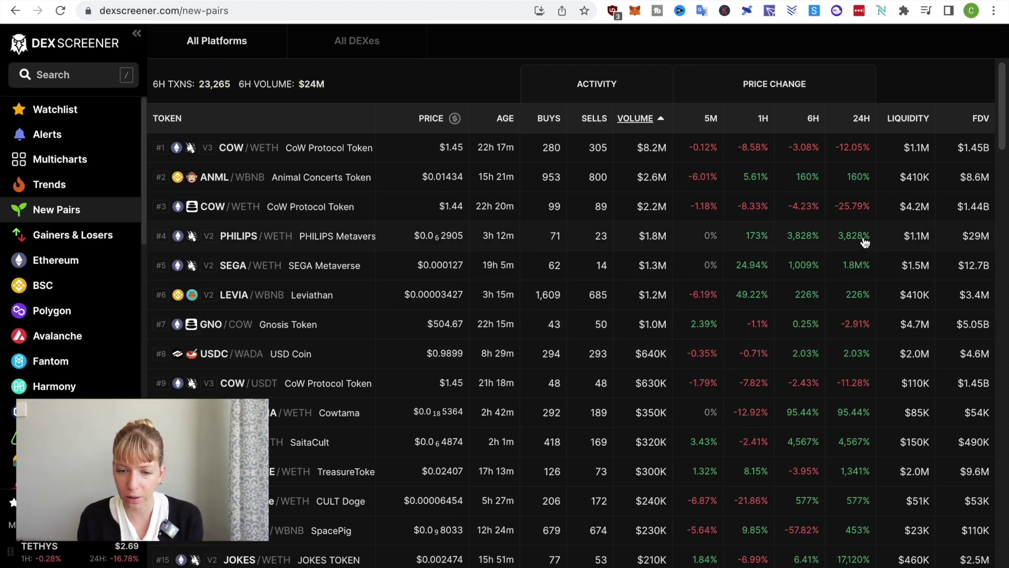
Open the PHILIPS/WETH Uniswap pair, flagged as a reported scam, from the New Pairs table.
{"action": "left_click", "coordinate": [304, 245]}
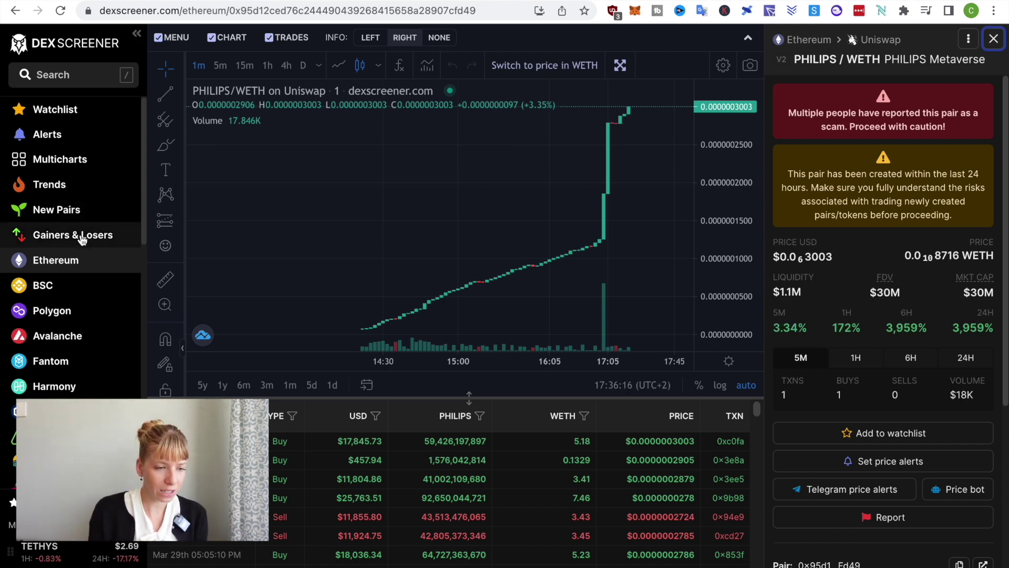
Show Gainers & Losers sorted by 24H change highest-first, with JOKES/WETH at 17,120% on top.
{"action": "left_click", "coordinate": [82, 240]}
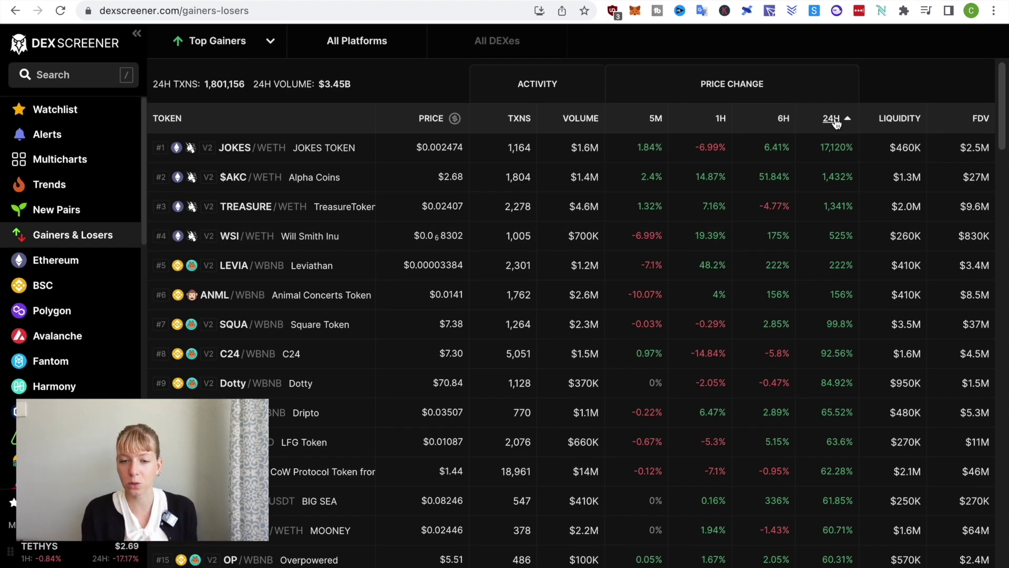
{"action": "left_click", "coordinate": [835, 121]}
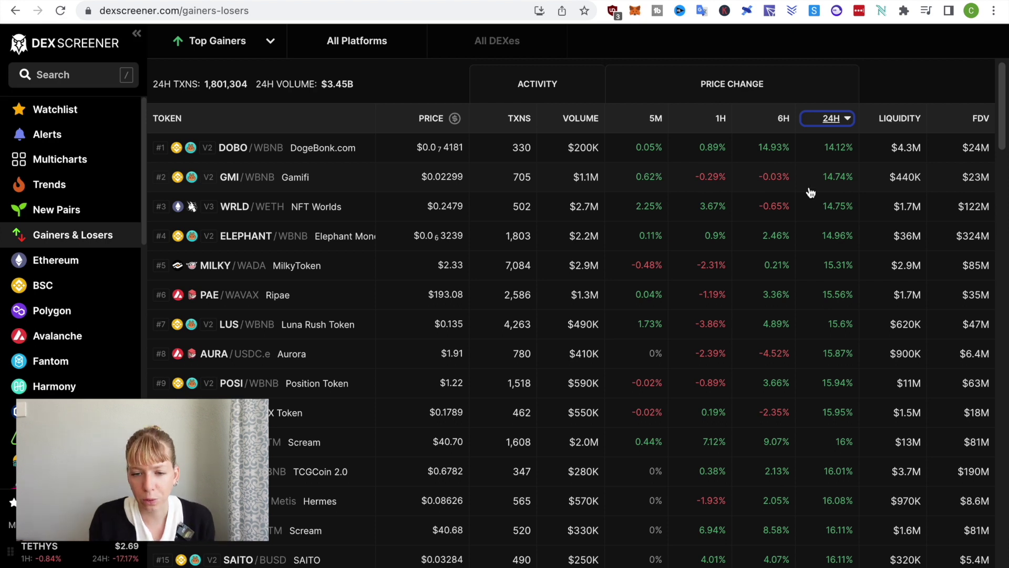
{"action": "left_click", "coordinate": [824, 121]}
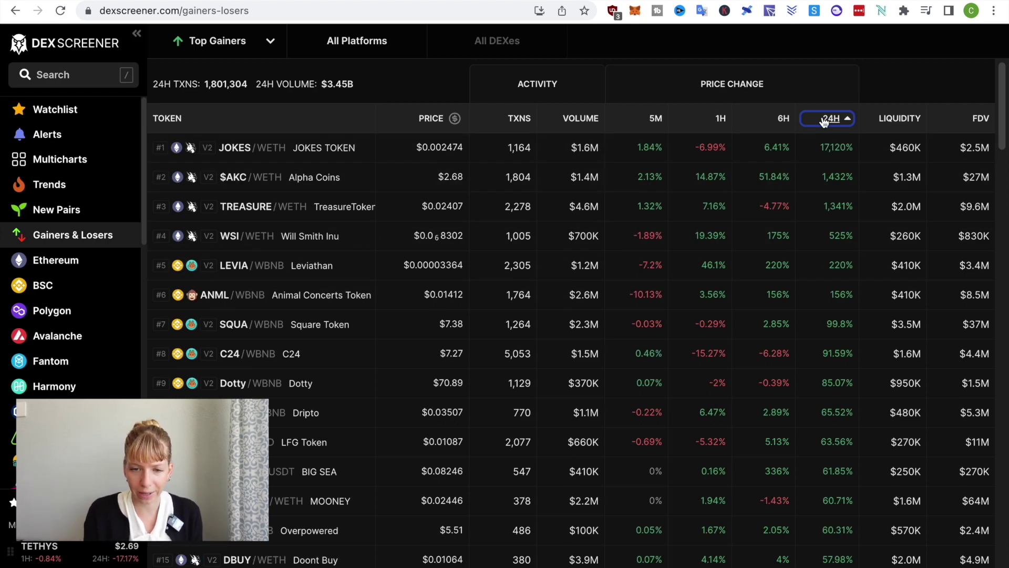